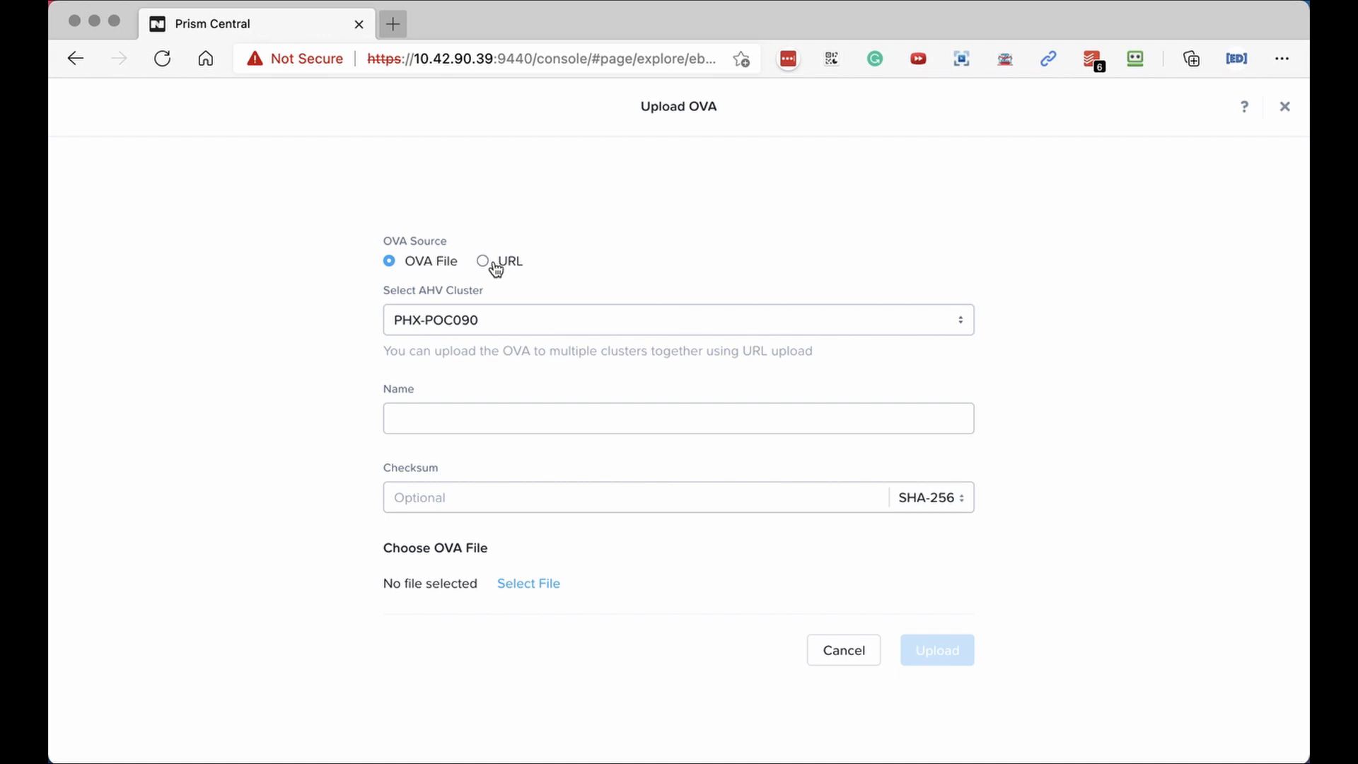
Dismiss the Upload OVA dialog and deploy the BIG-IP-ova image as a VM from Actions.
click(834, 656)
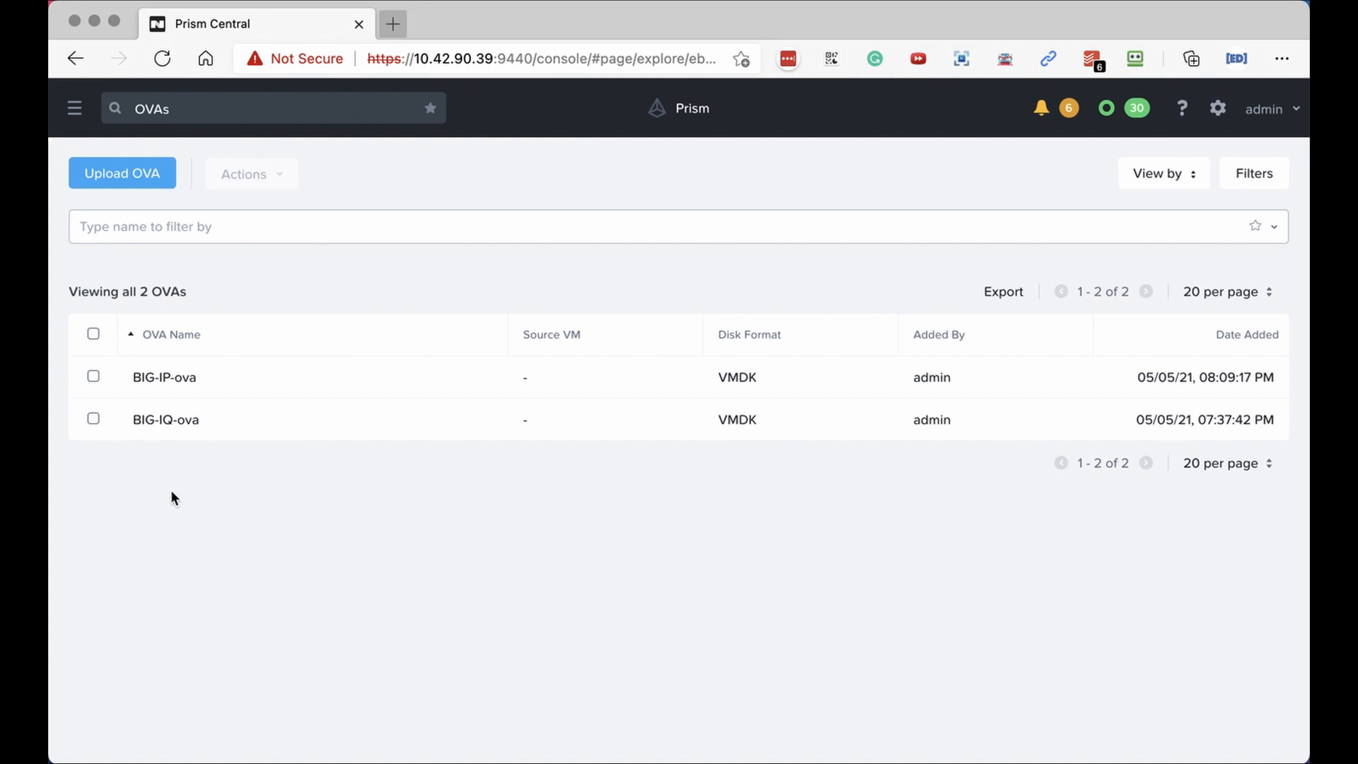
click(93, 378)
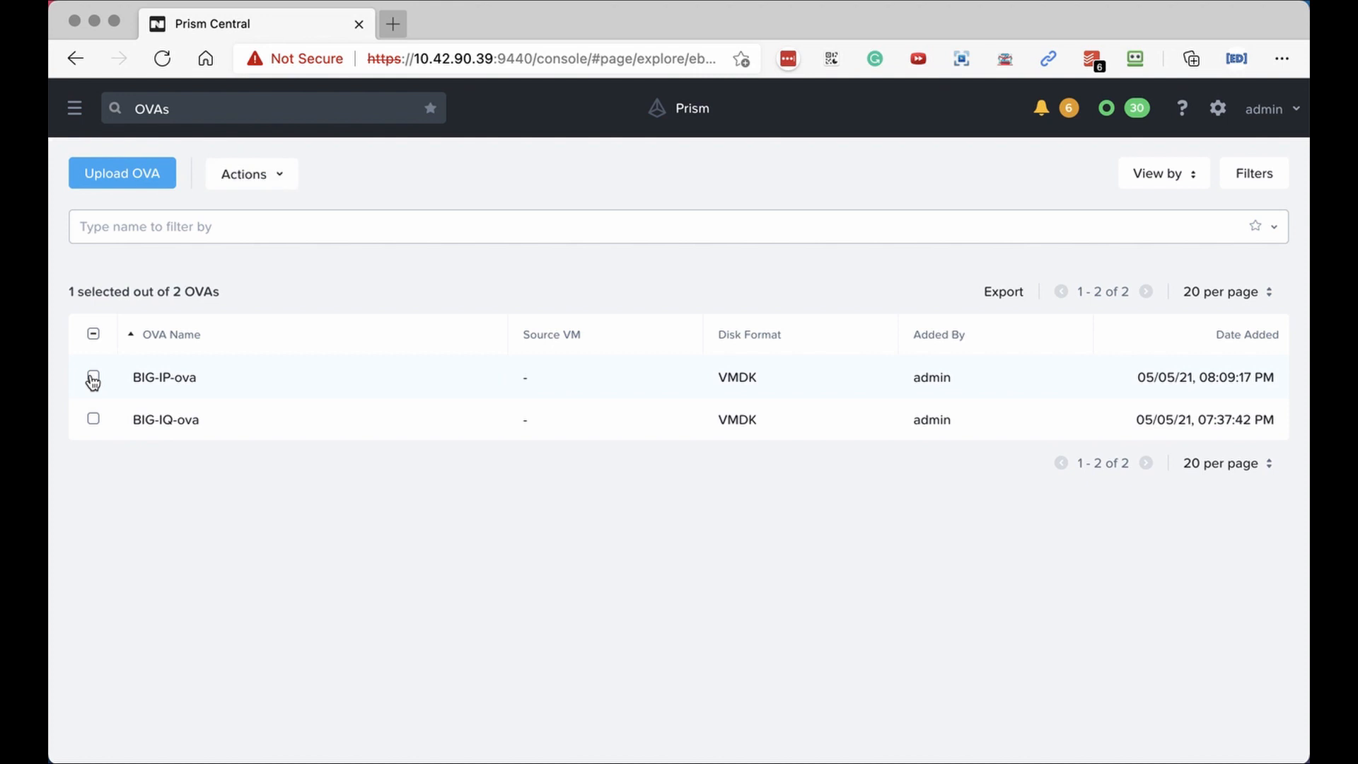
click(242, 177)
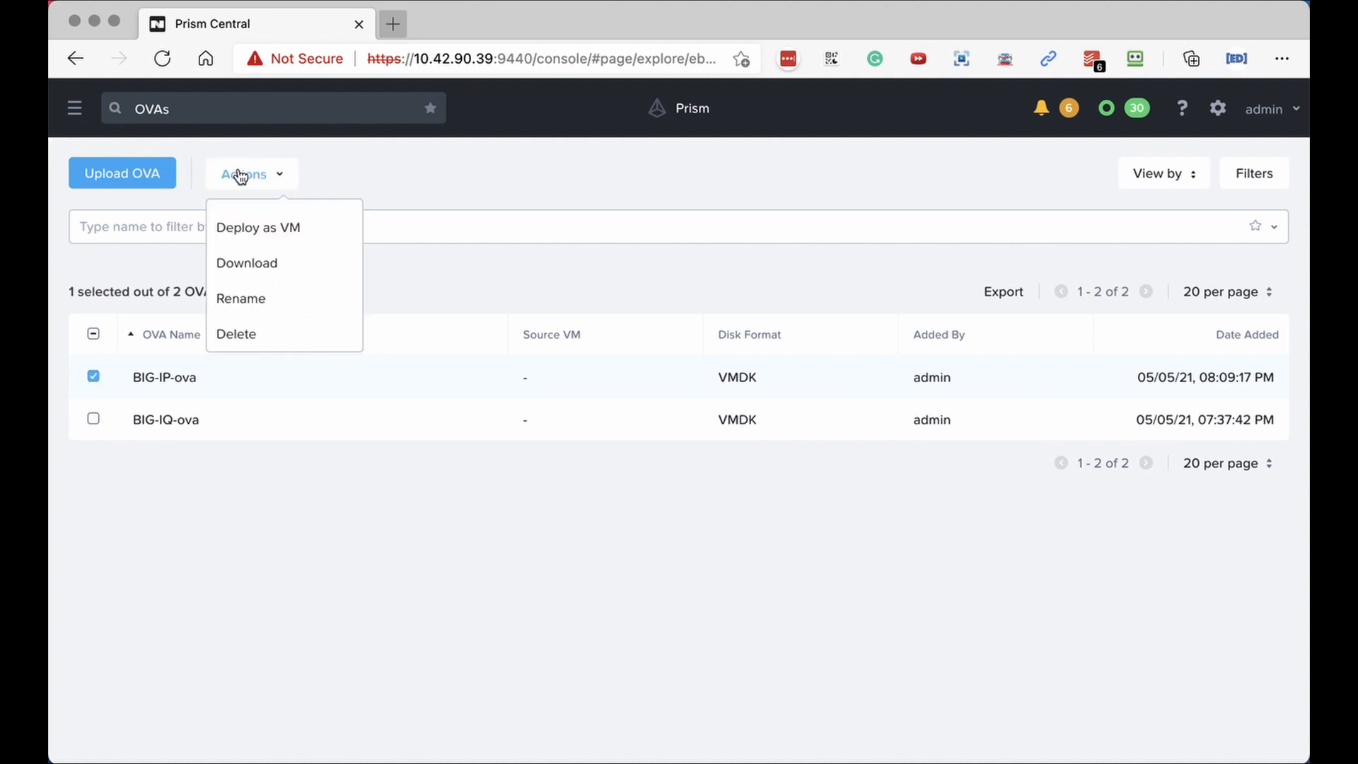
click(240, 232)
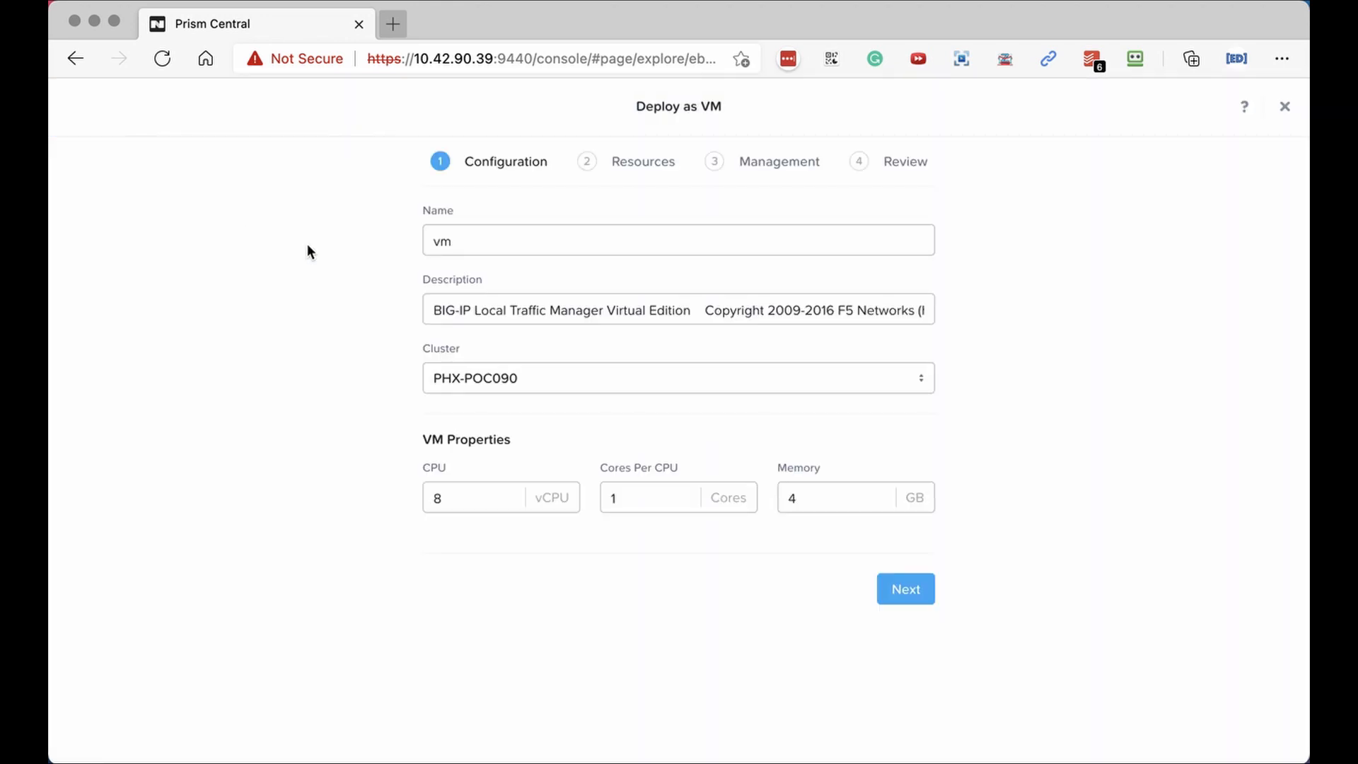
Name the VM BIG-IP-FROM-OVA and delete the copyright text from its description.
double_click(446, 242)
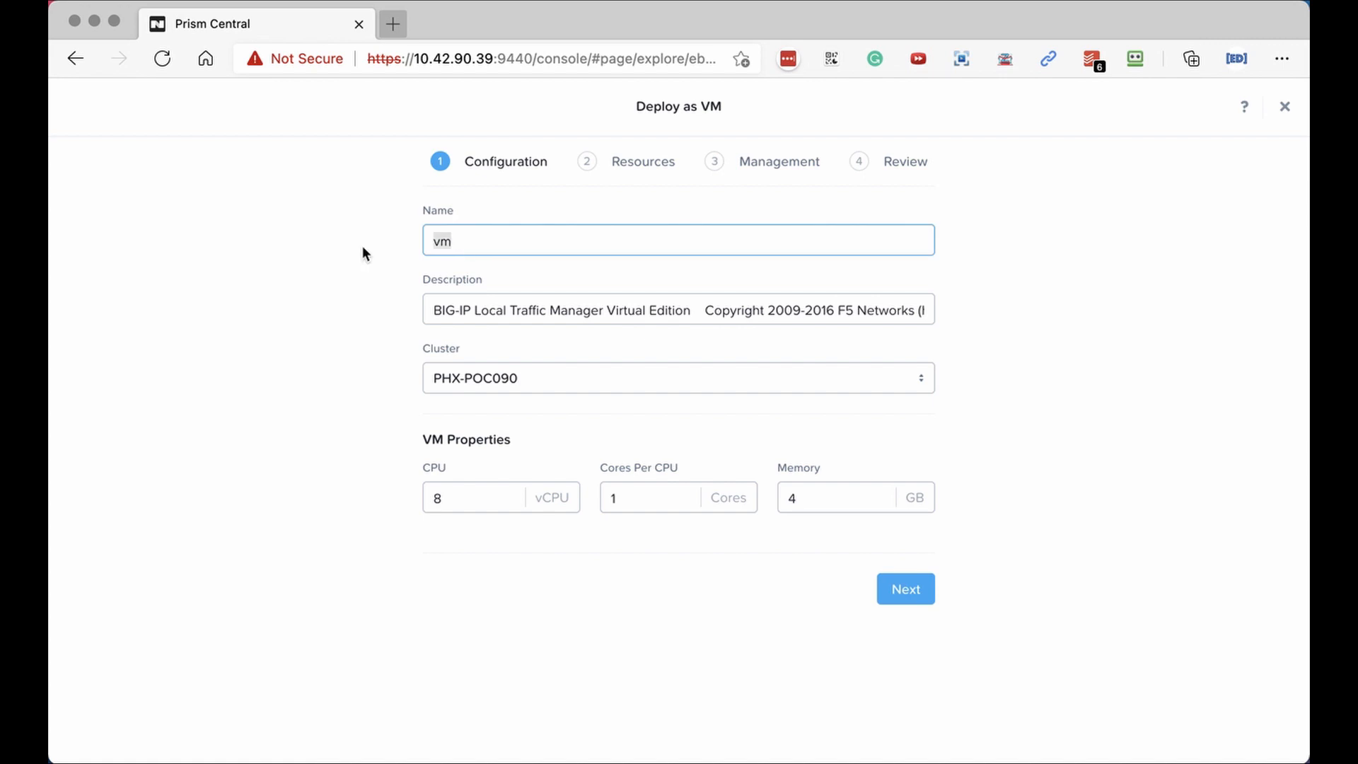
text(BIG-IP-FROM-OVA)
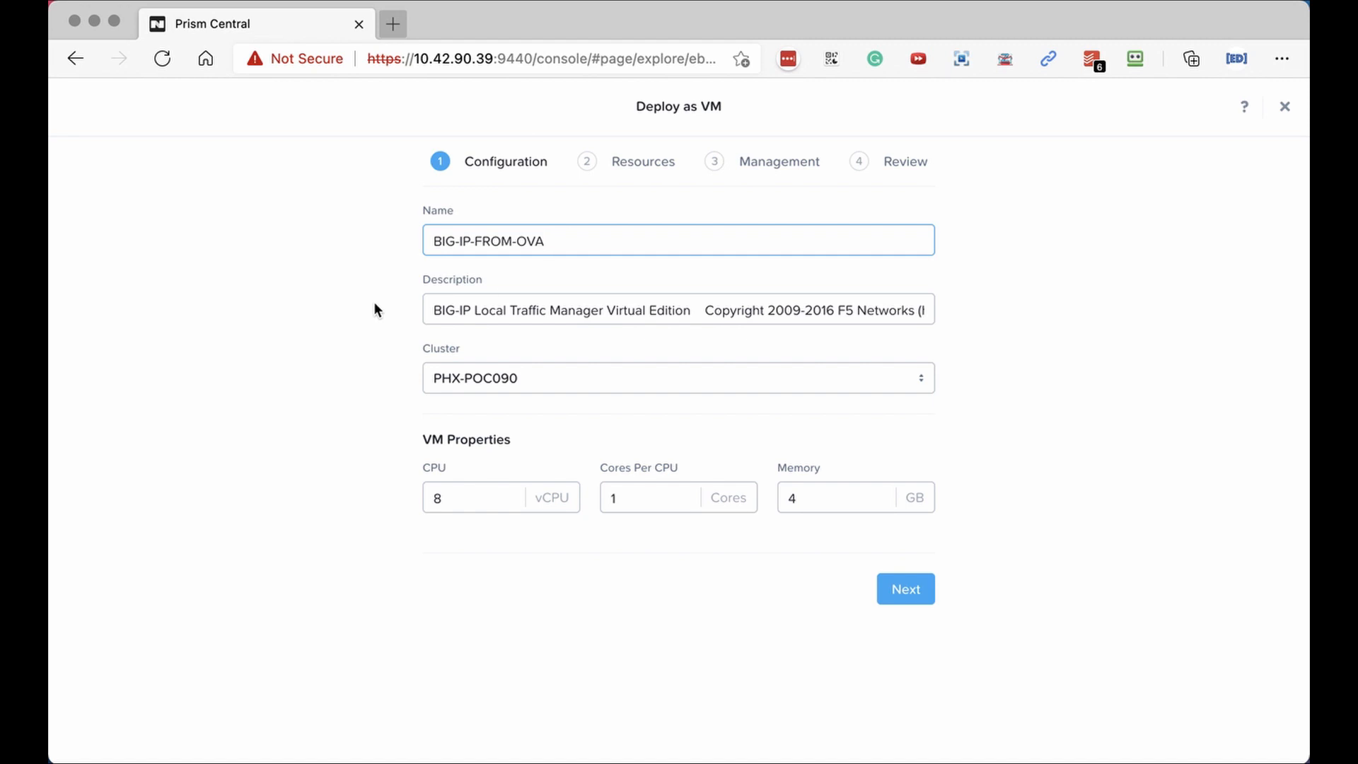
drag(691, 311, 959, 312)
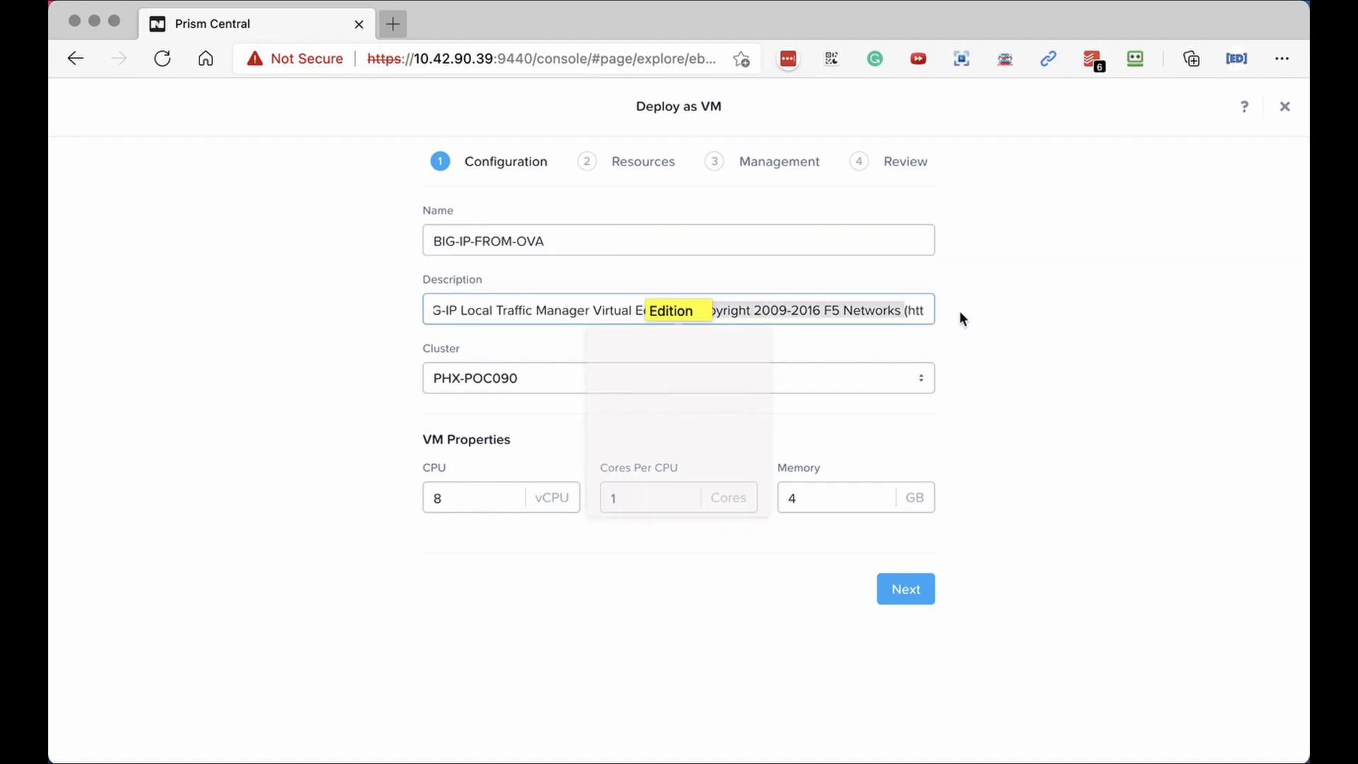
click(921, 421)
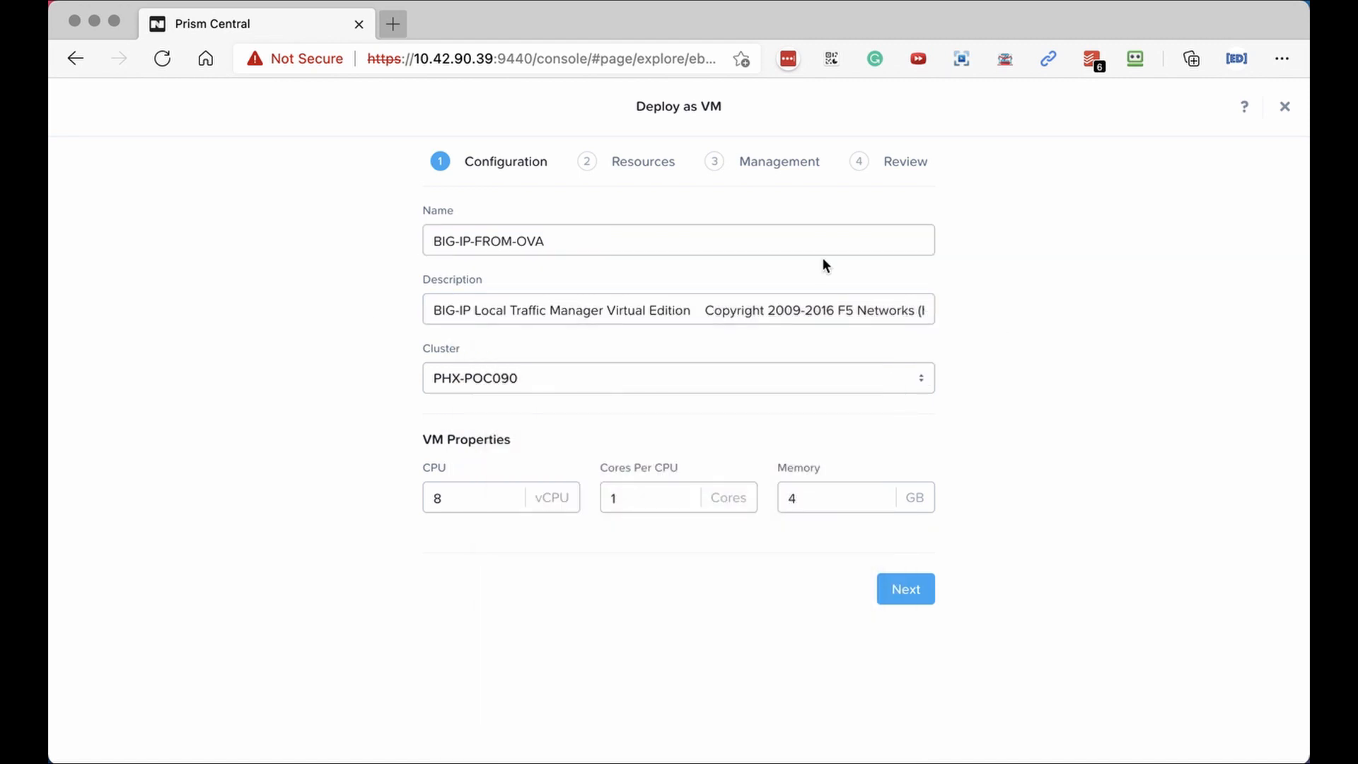
click(697, 310)
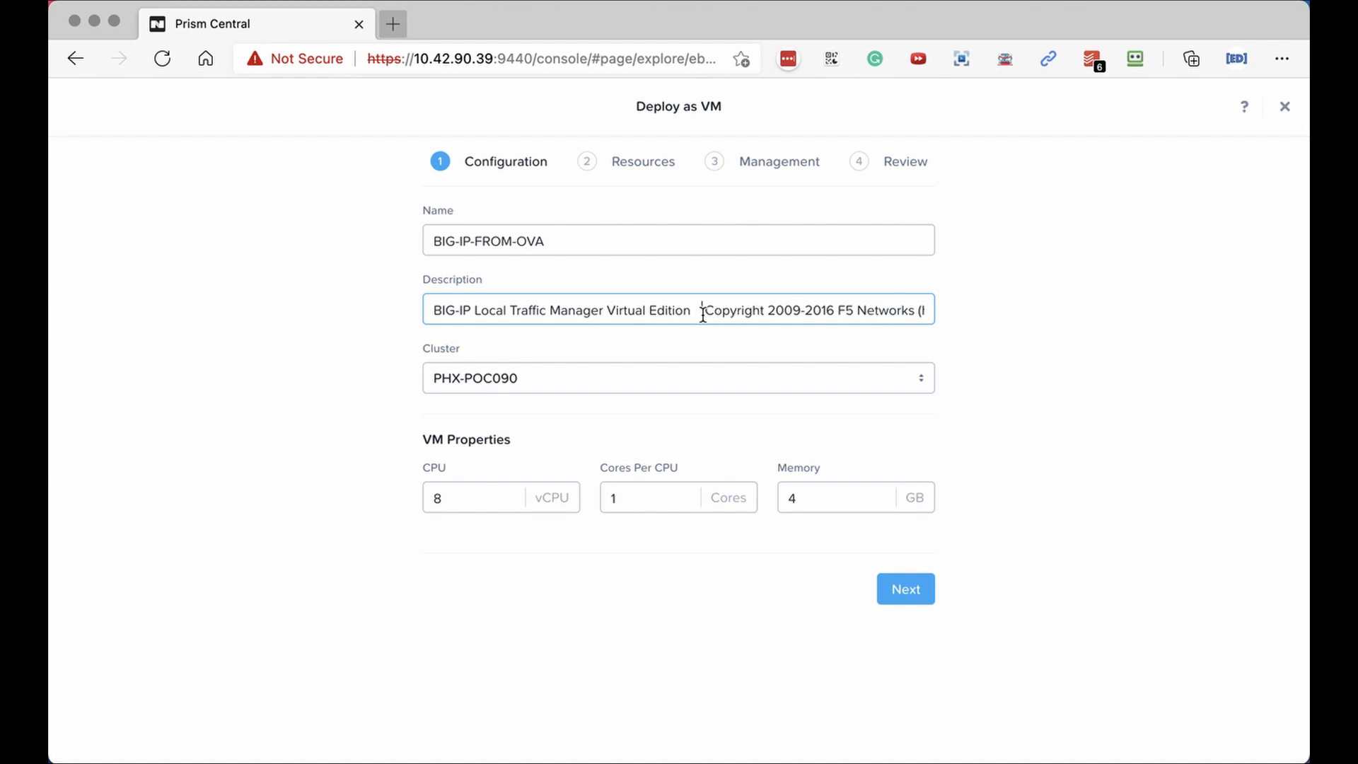
drag(703, 313, 1030, 325)
key(BackSpace)
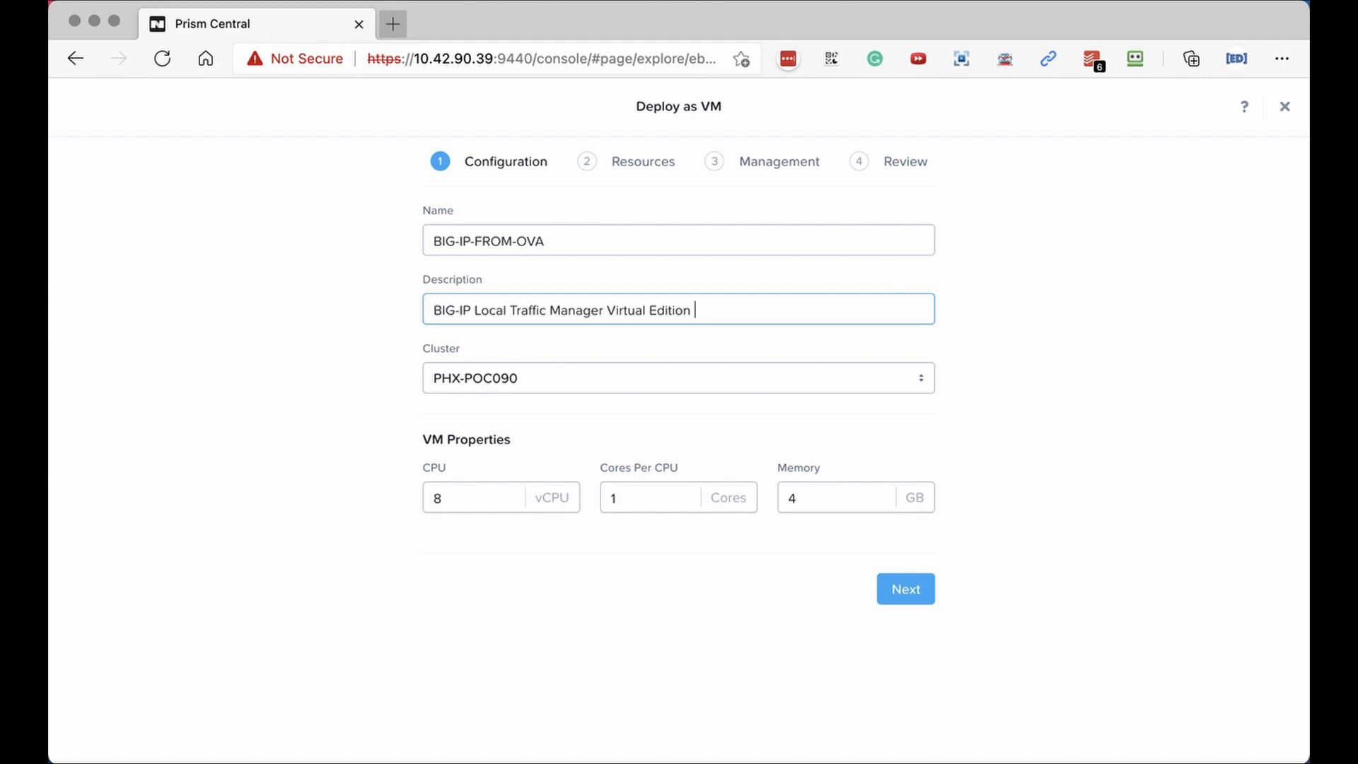
key(BackSpace)
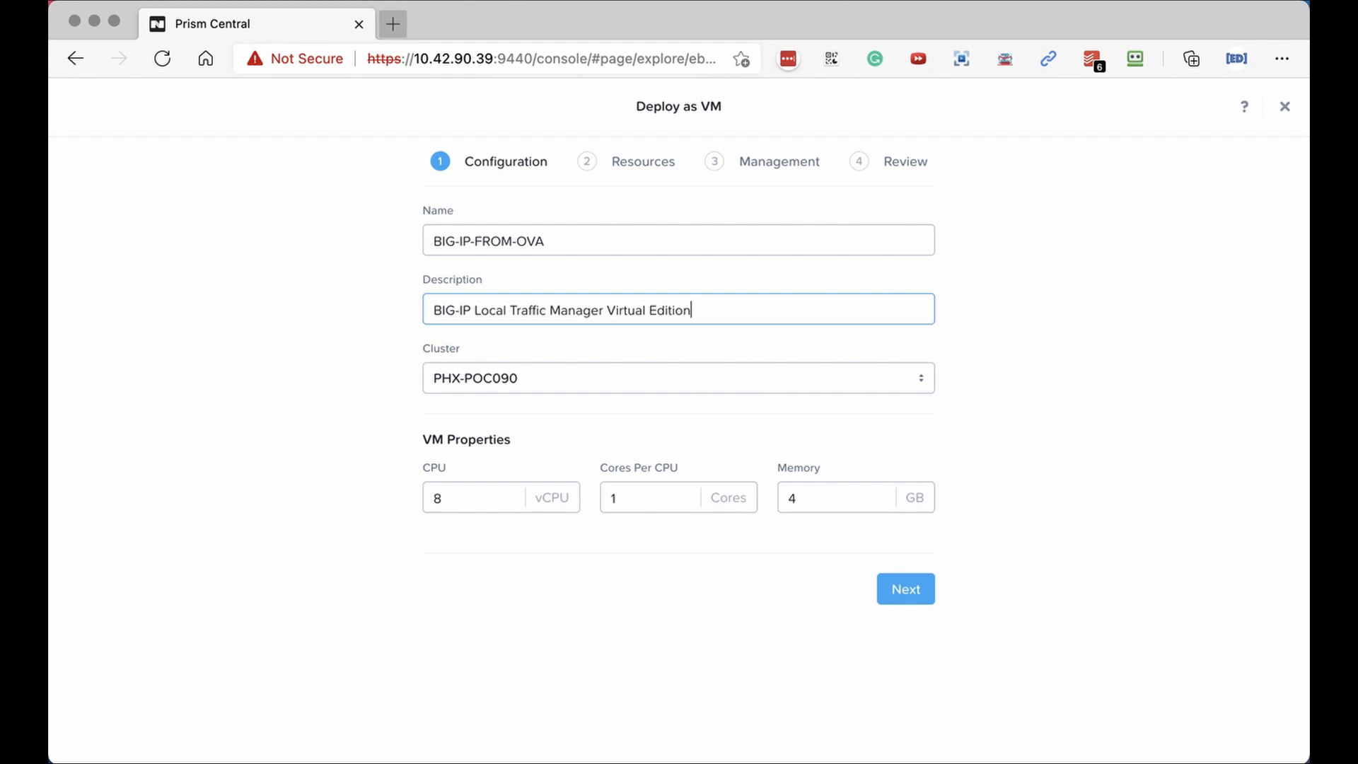
Keep PHX-POC090 as the cluster and proceed to the Resources step.
click(444, 382)
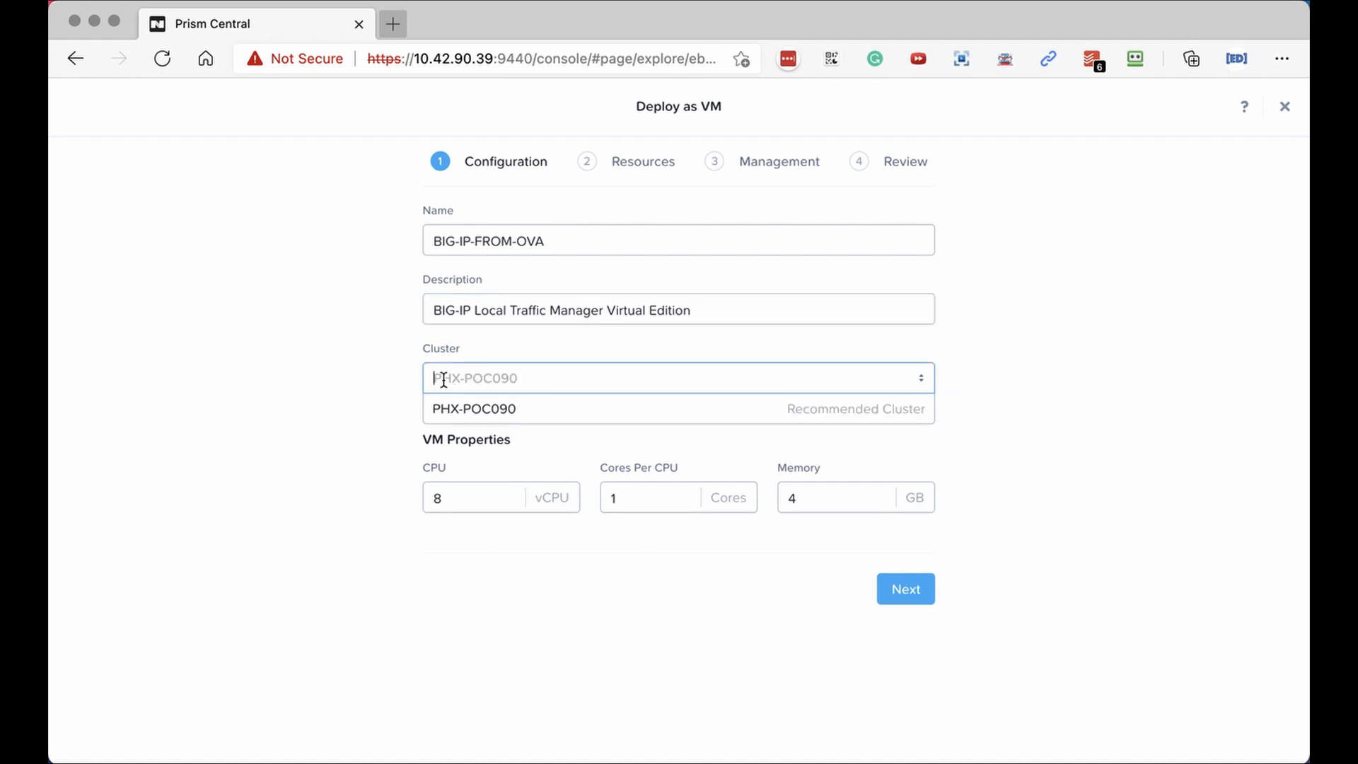
click(363, 409)
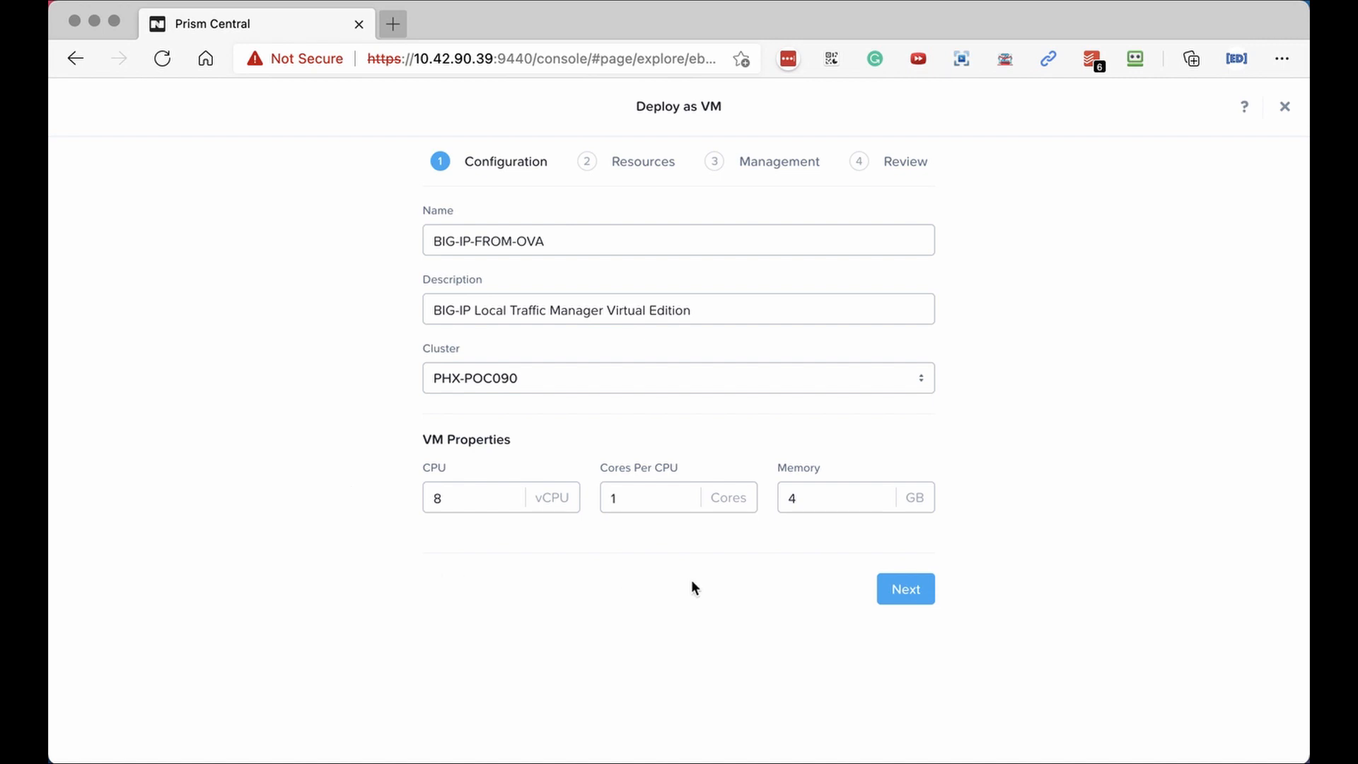
click(906, 589)
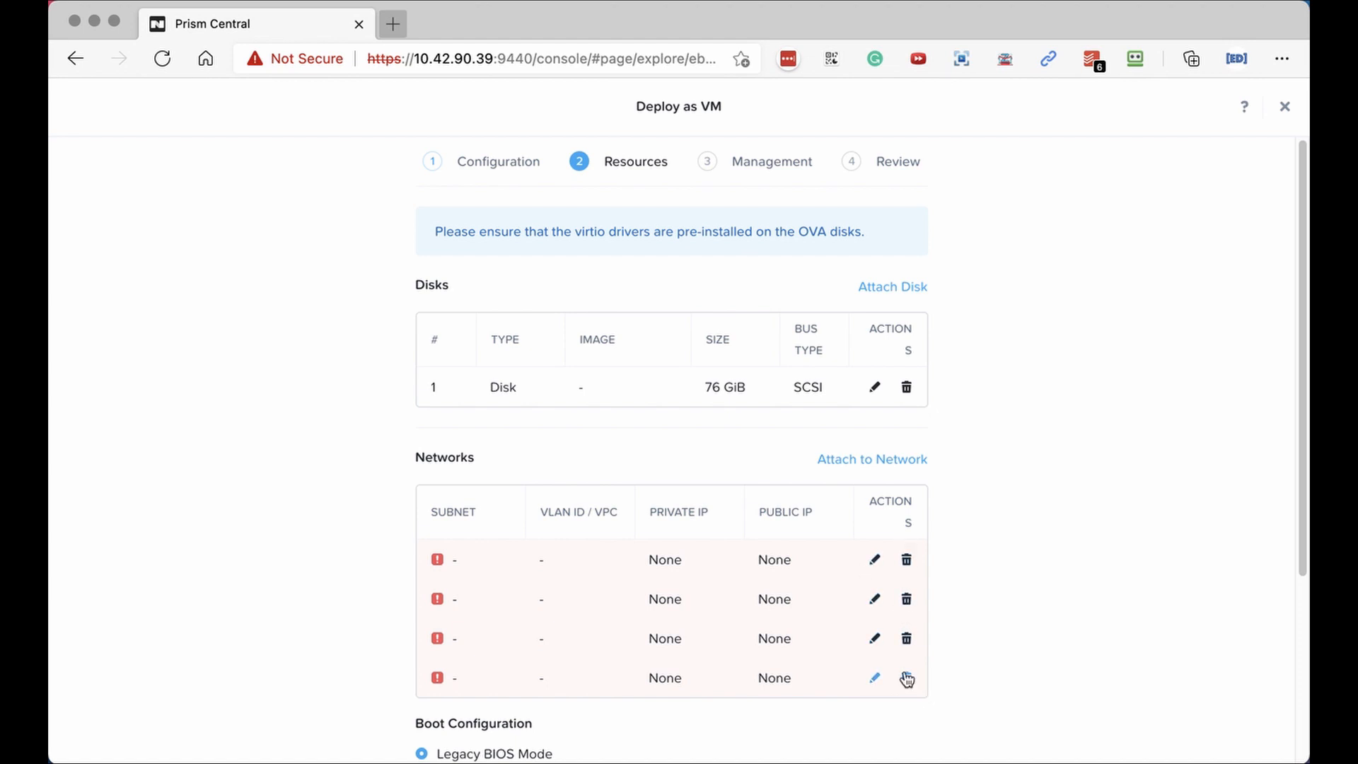
Attach the first network interface to subnet vlan.901 with DHCP address assignment and save.
scroll(1002, 589, down, 3)
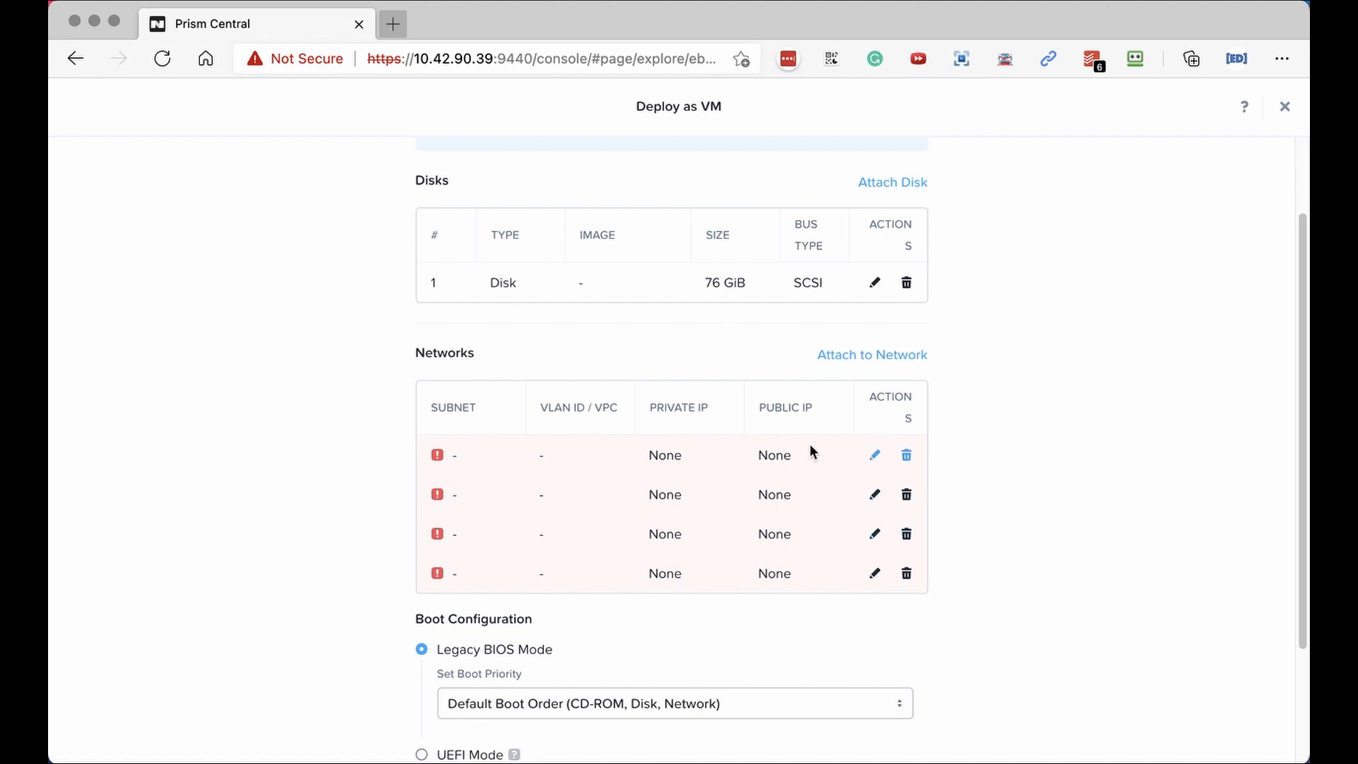
click(875, 457)
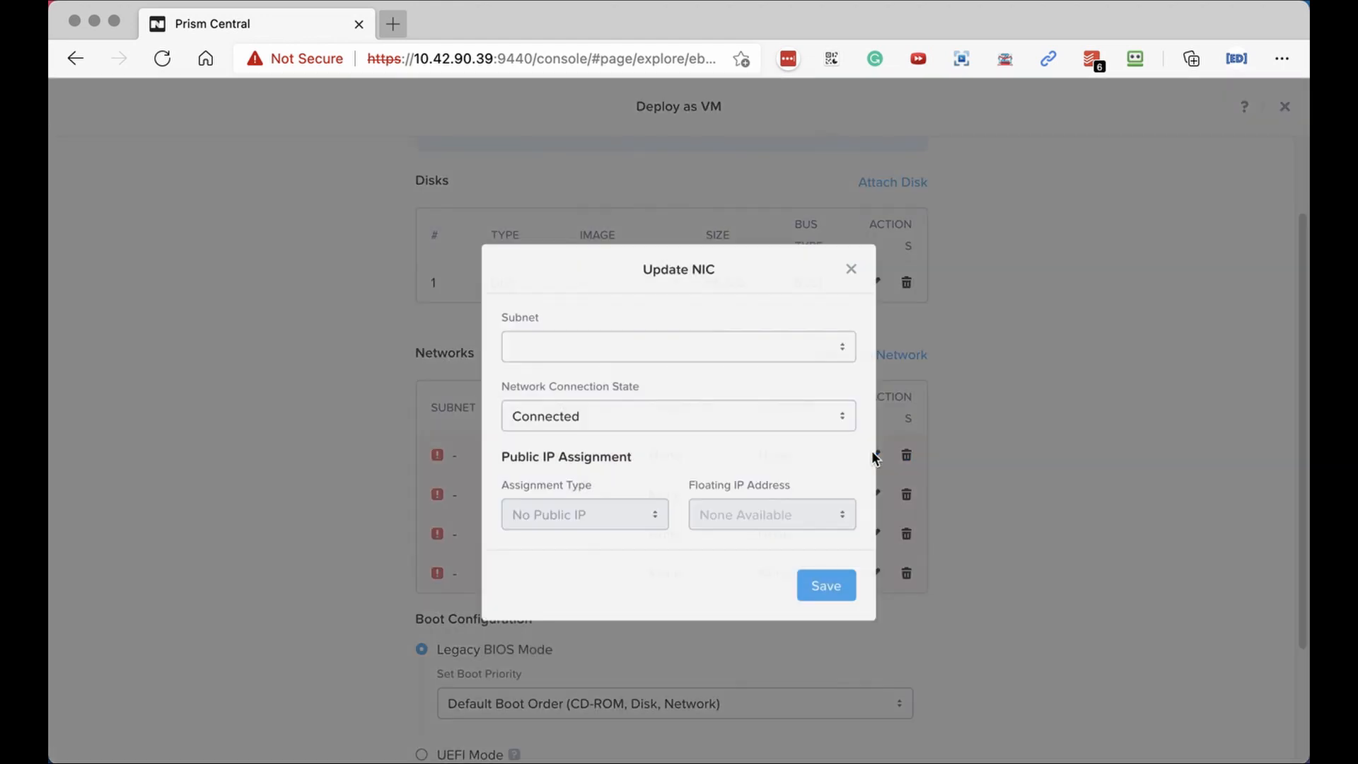
click(581, 343)
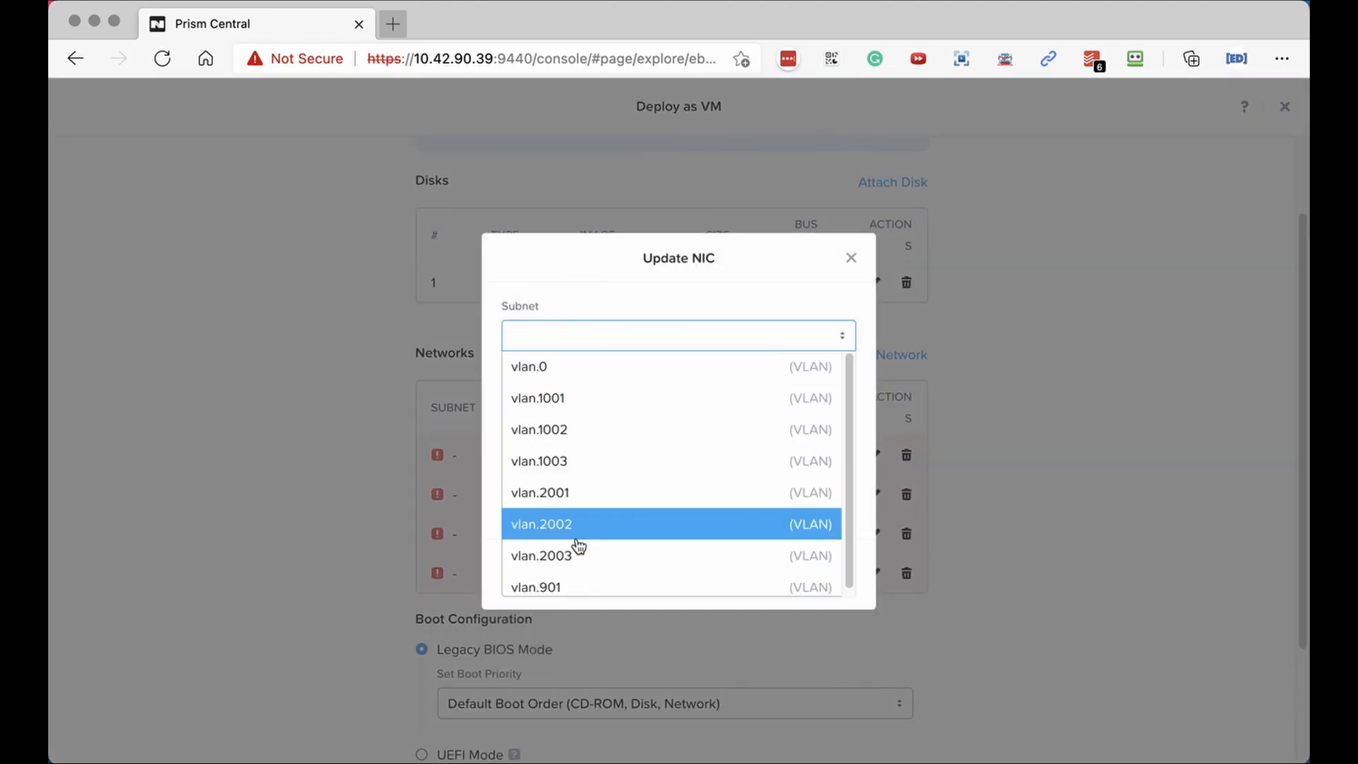
click(580, 591)
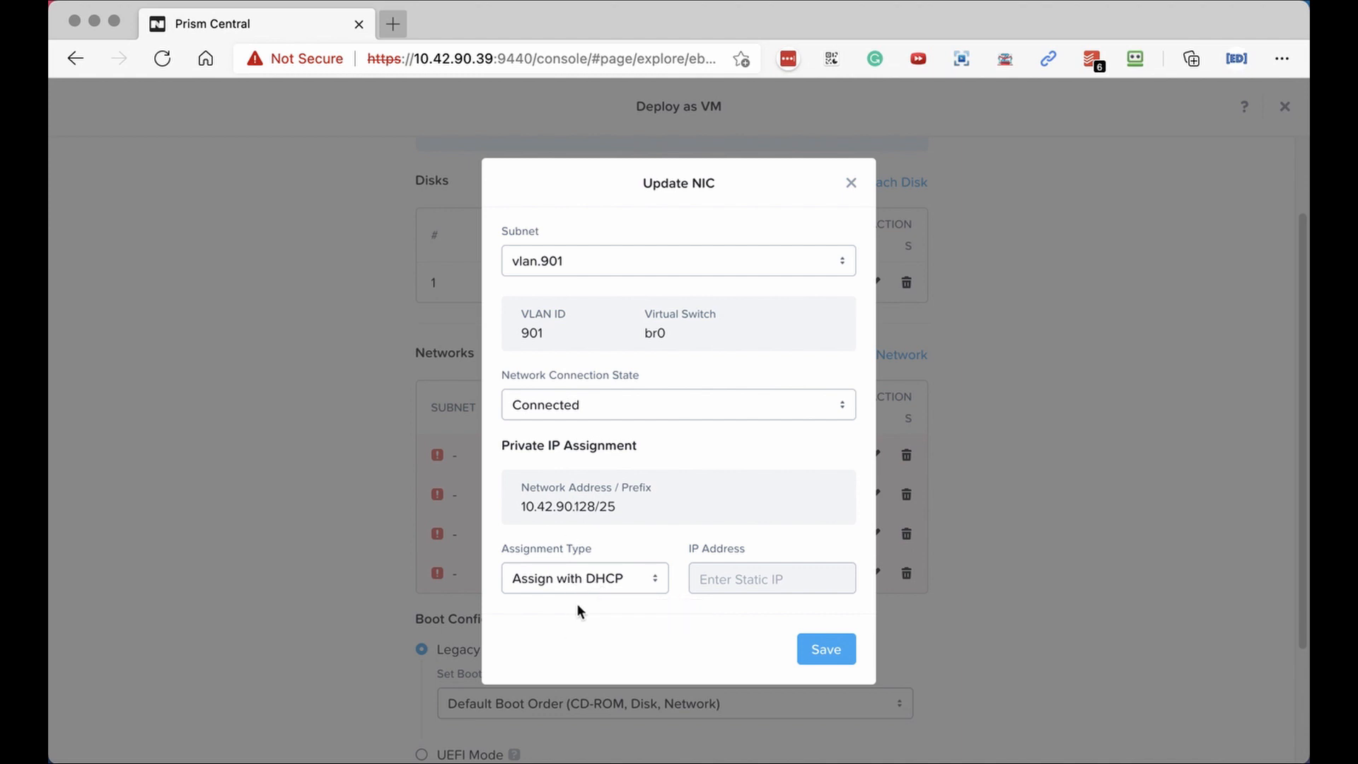
click(621, 587)
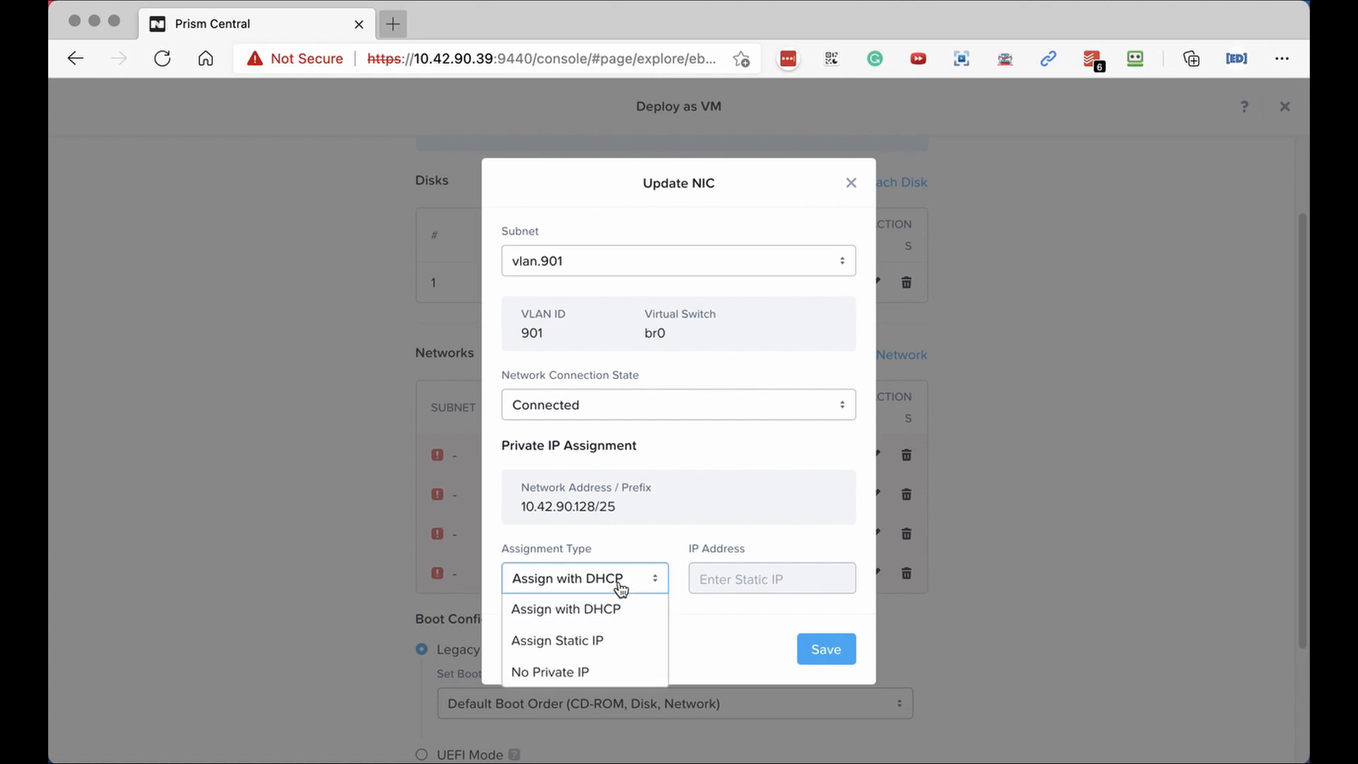
click(606, 639)
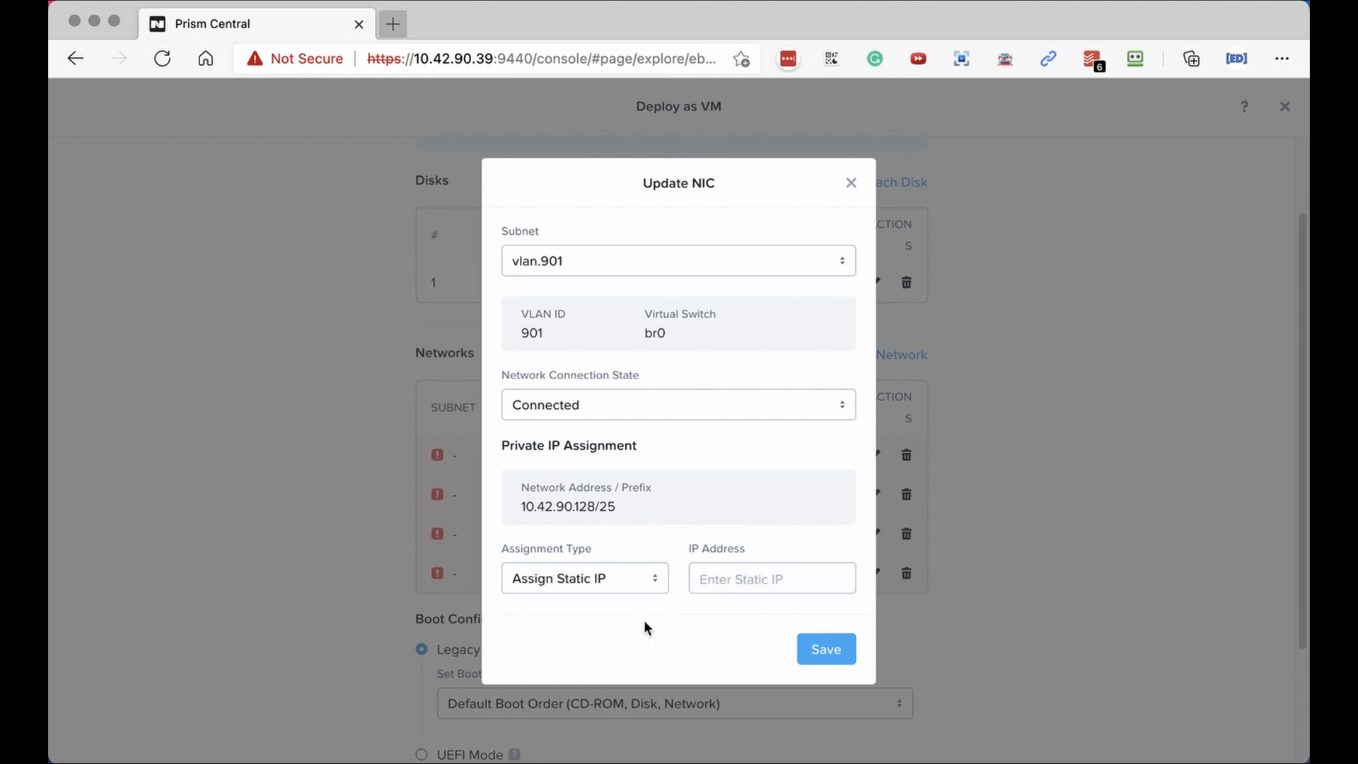
click(567, 591)
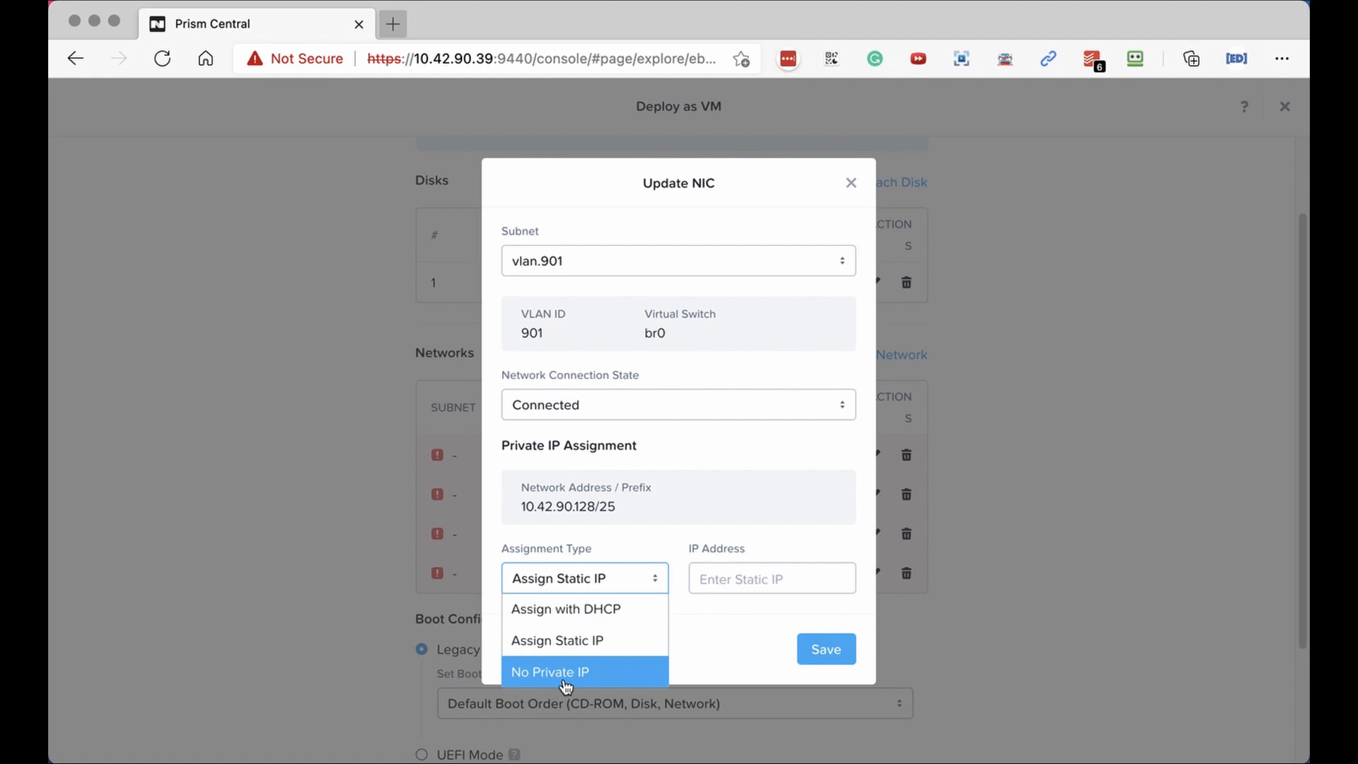
click(558, 607)
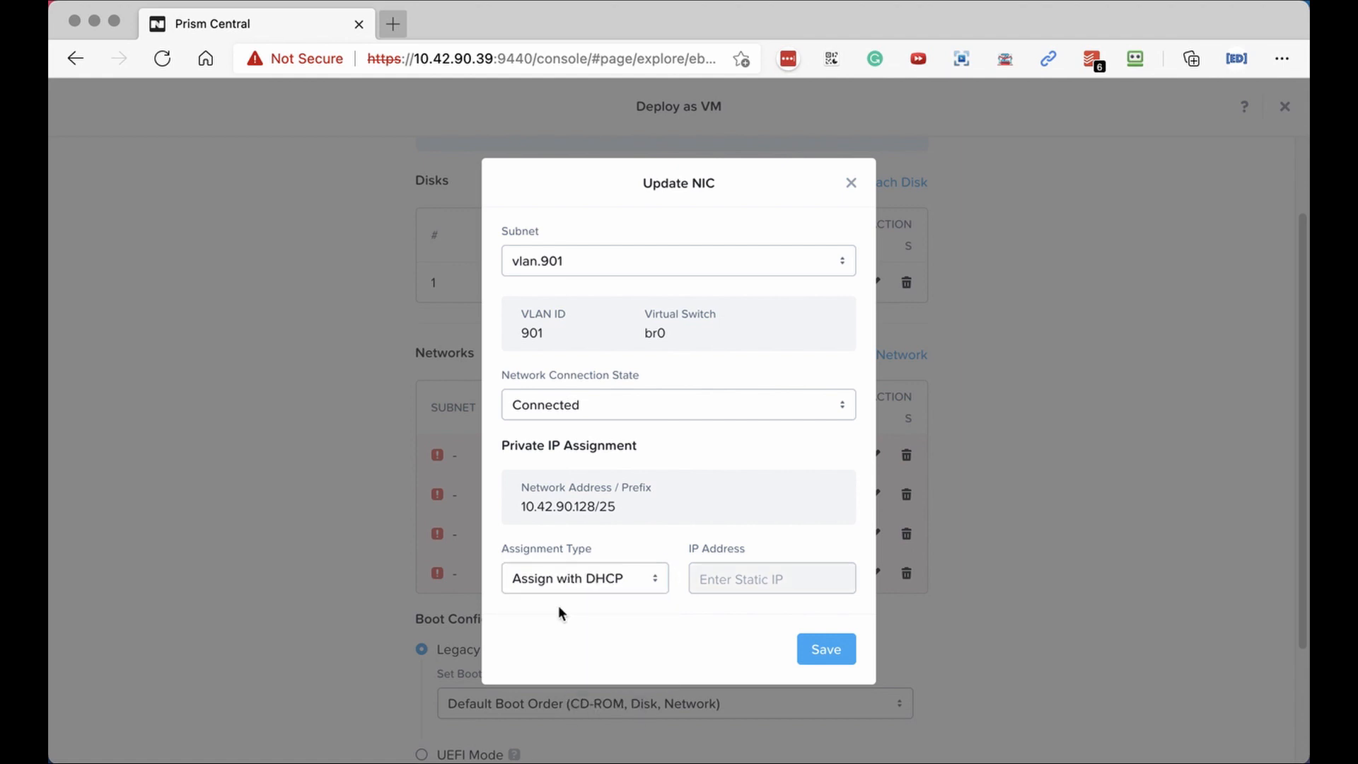
click(817, 649)
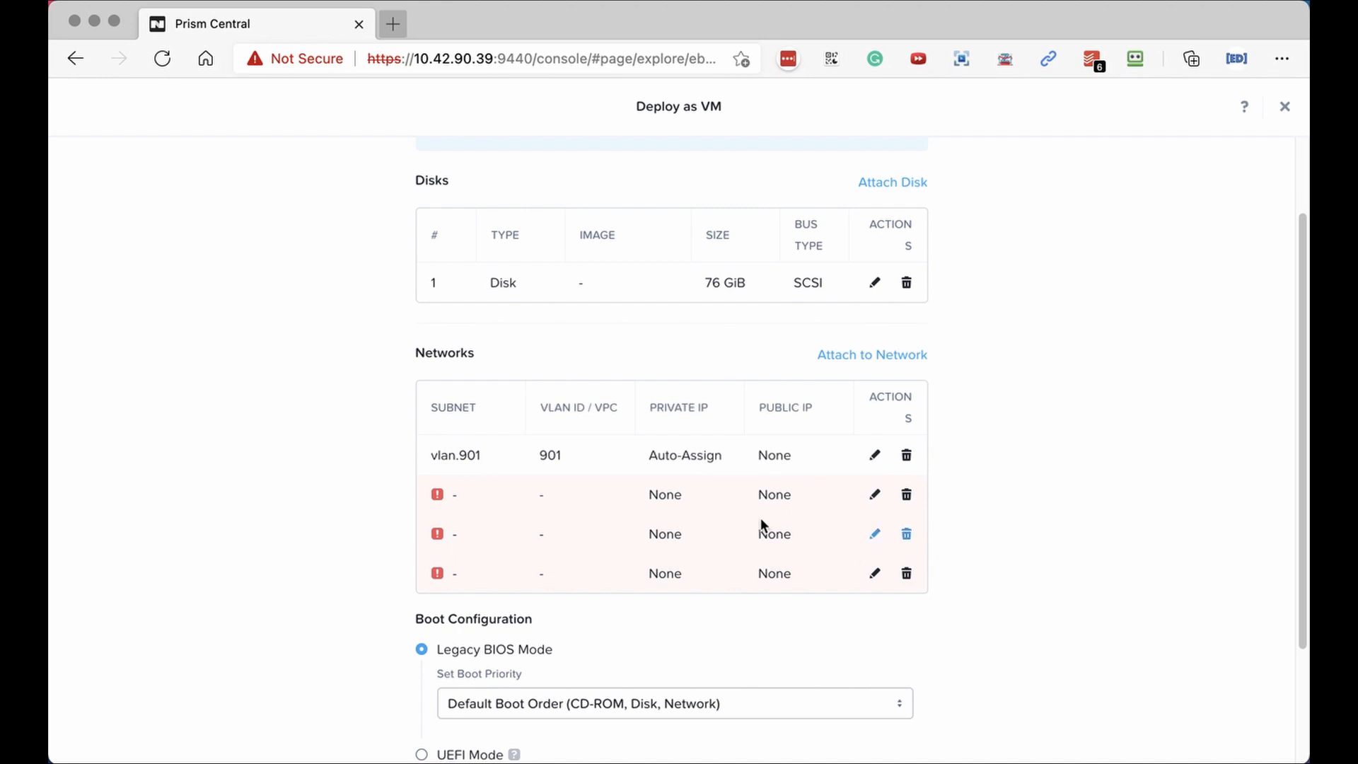
Attach the second and third network interfaces to vlan.1001 and vlan.1002.
click(875, 497)
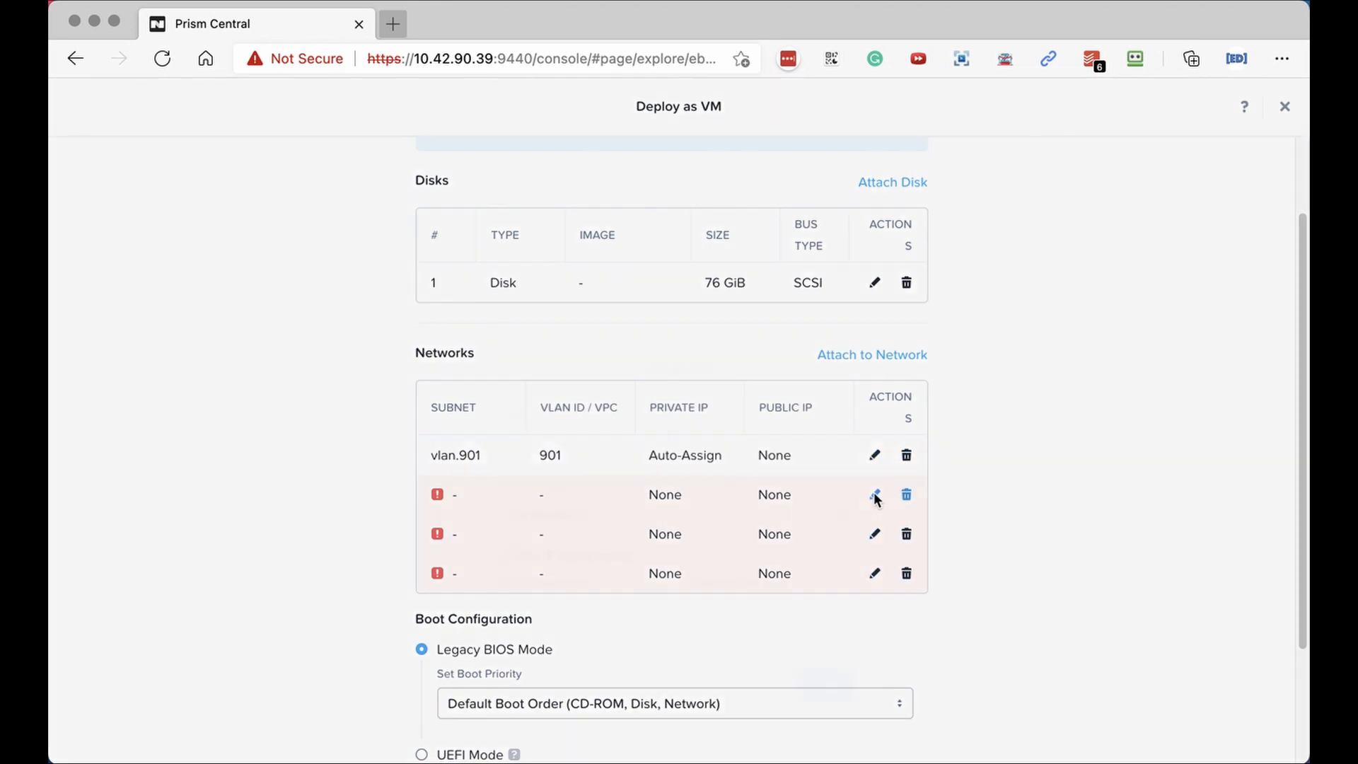
click(564, 340)
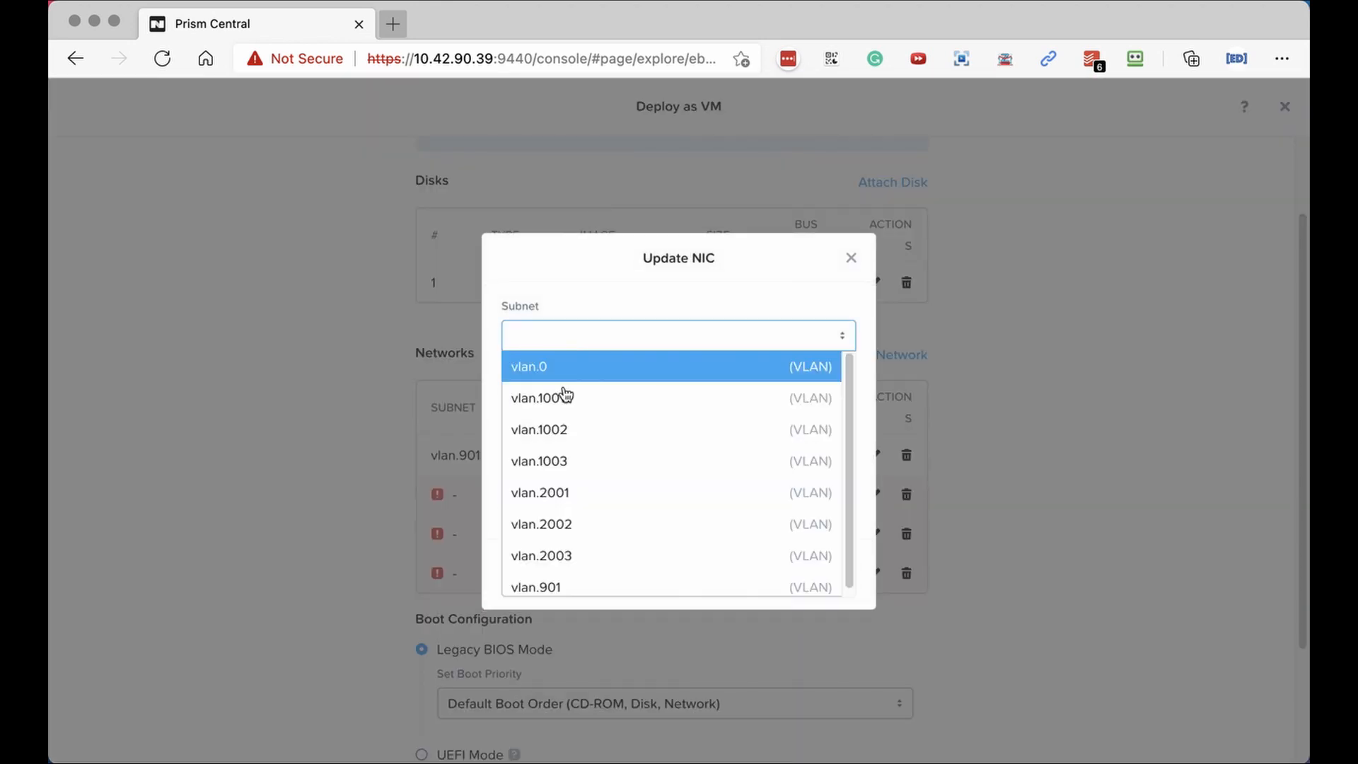
click(565, 397)
click(814, 558)
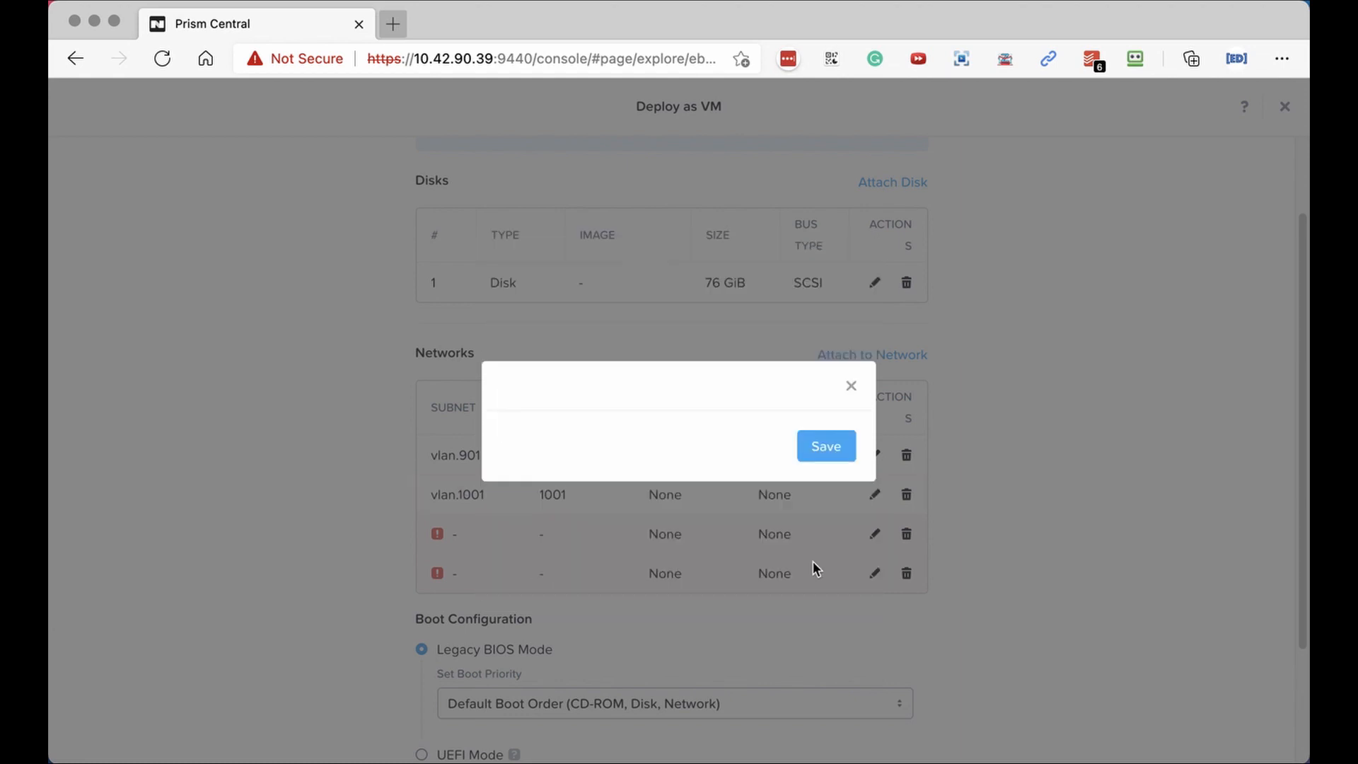
click(876, 535)
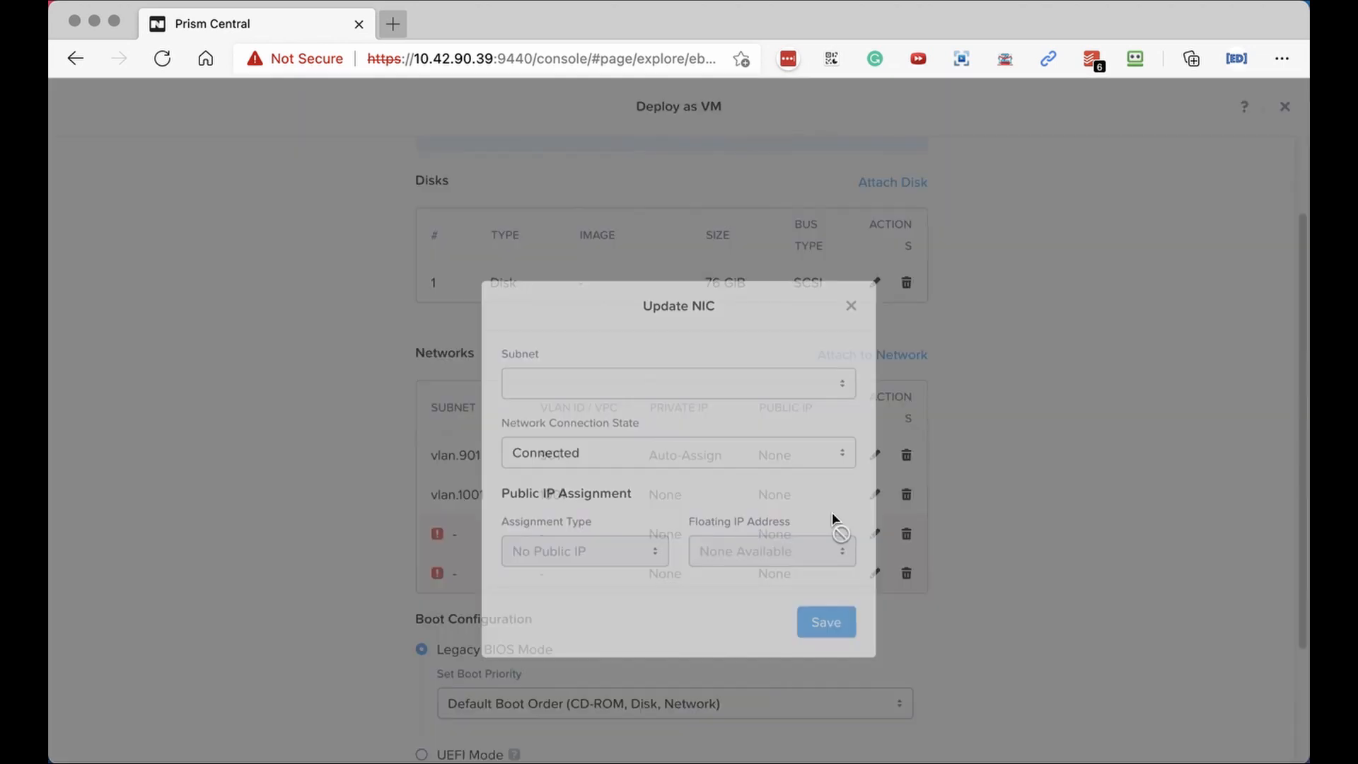
click(583, 338)
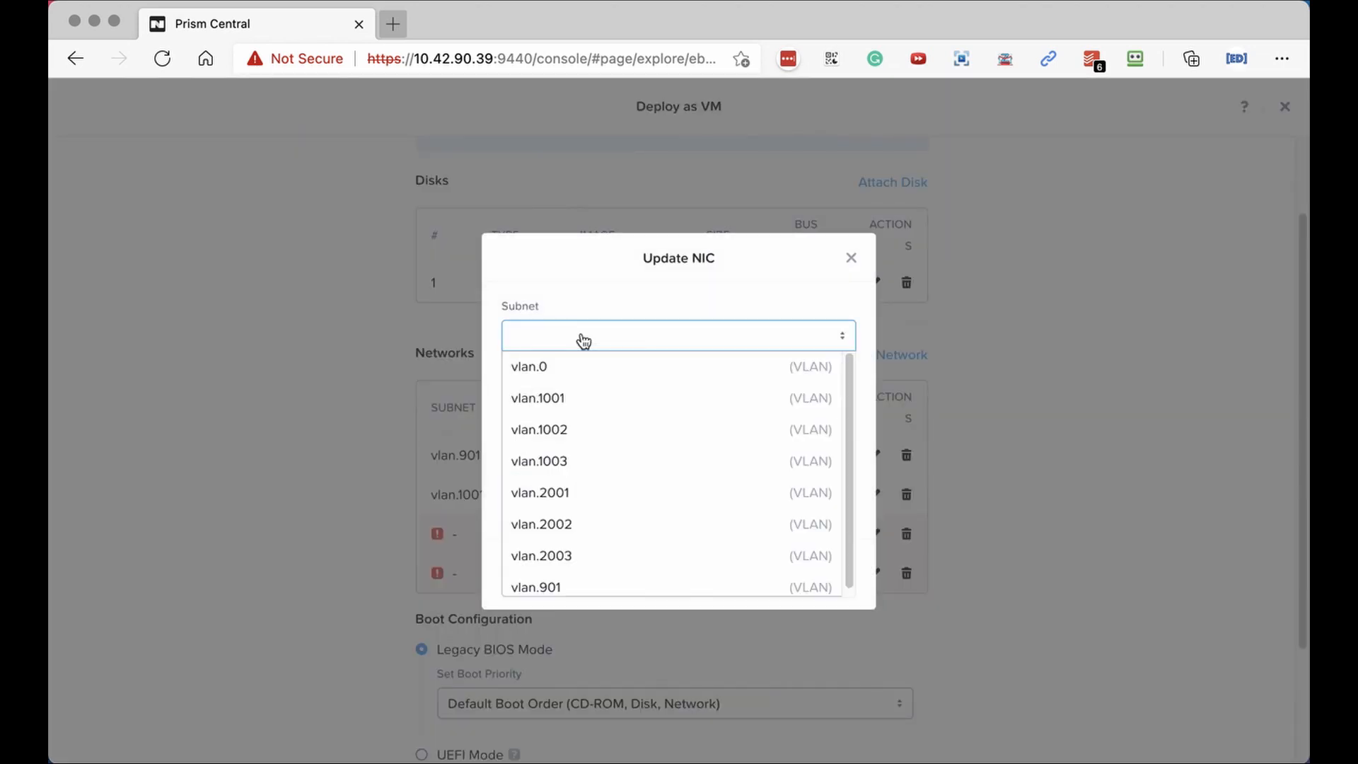
click(568, 431)
click(829, 564)
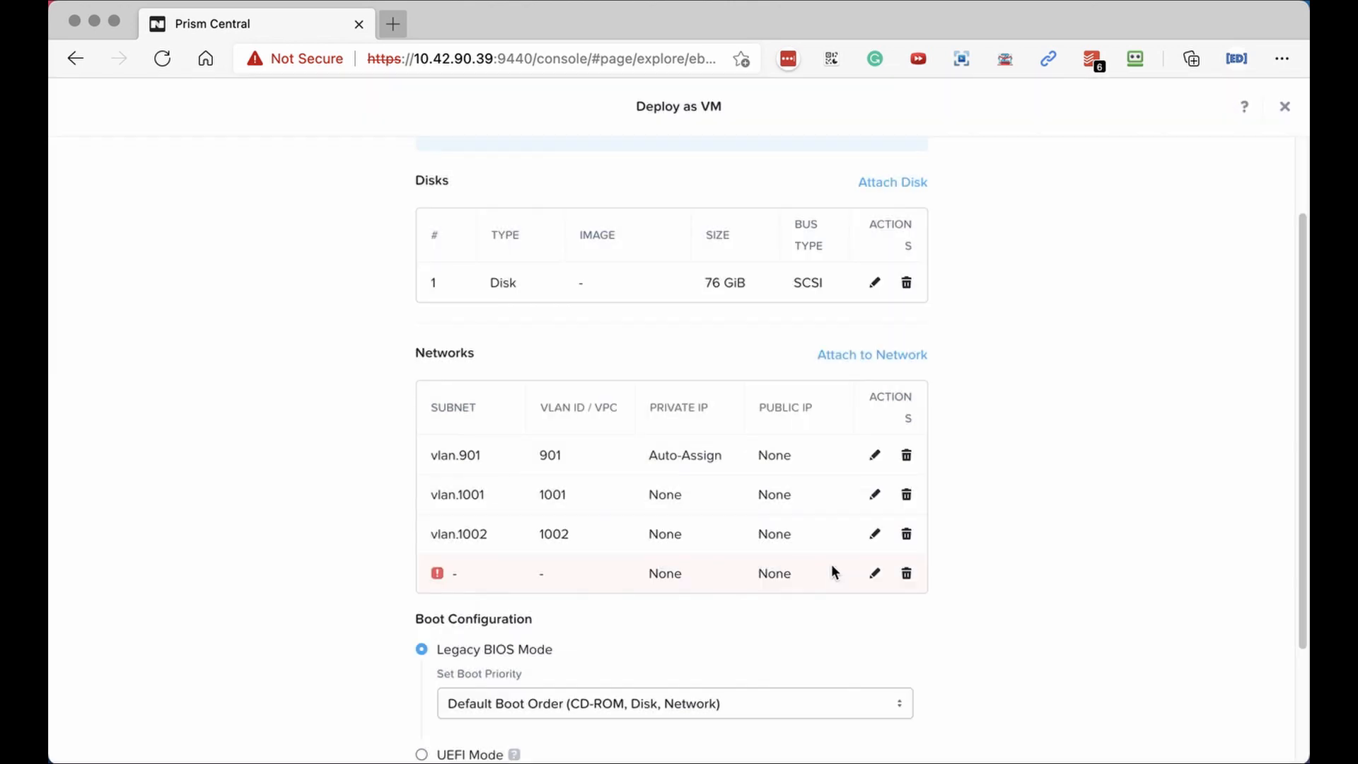
Attach the fourth network adapter to vlan.1003 and save it.
click(876, 575)
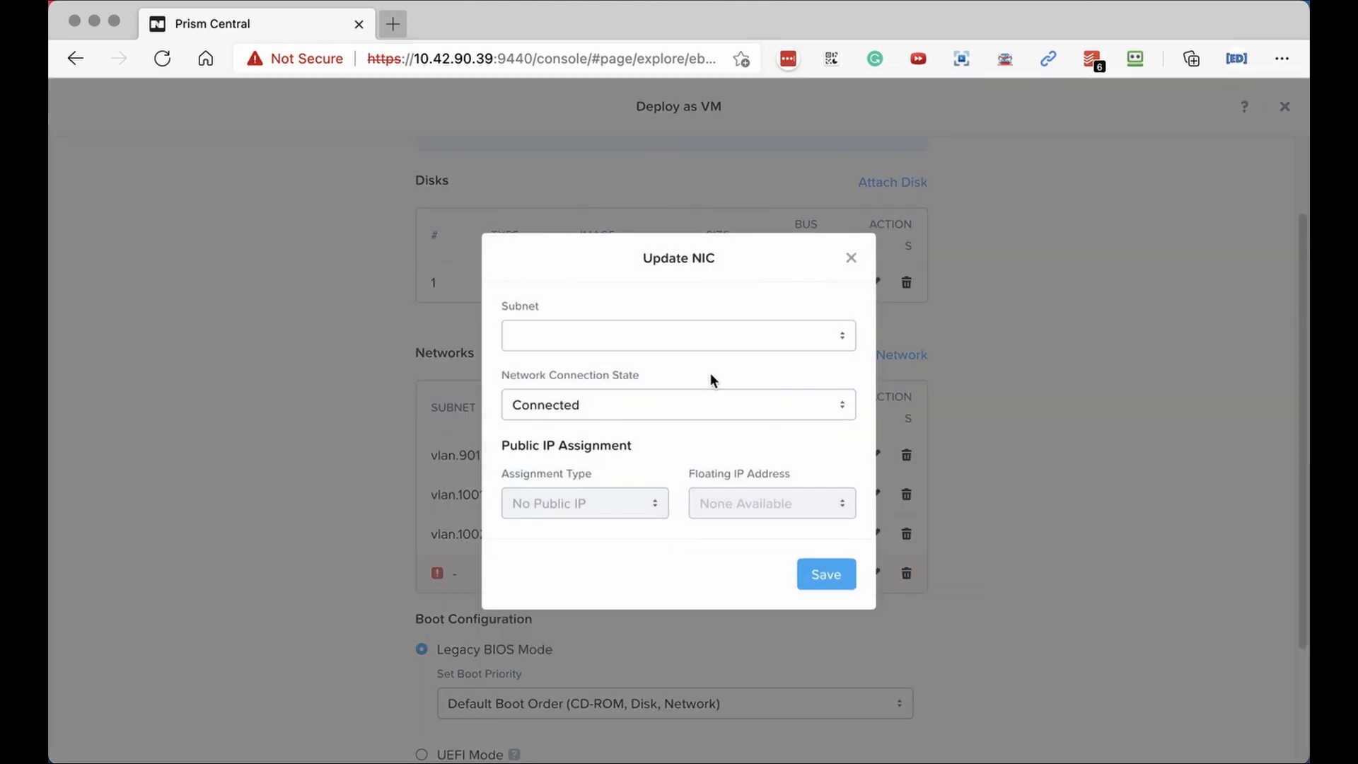
click(681, 341)
click(662, 470)
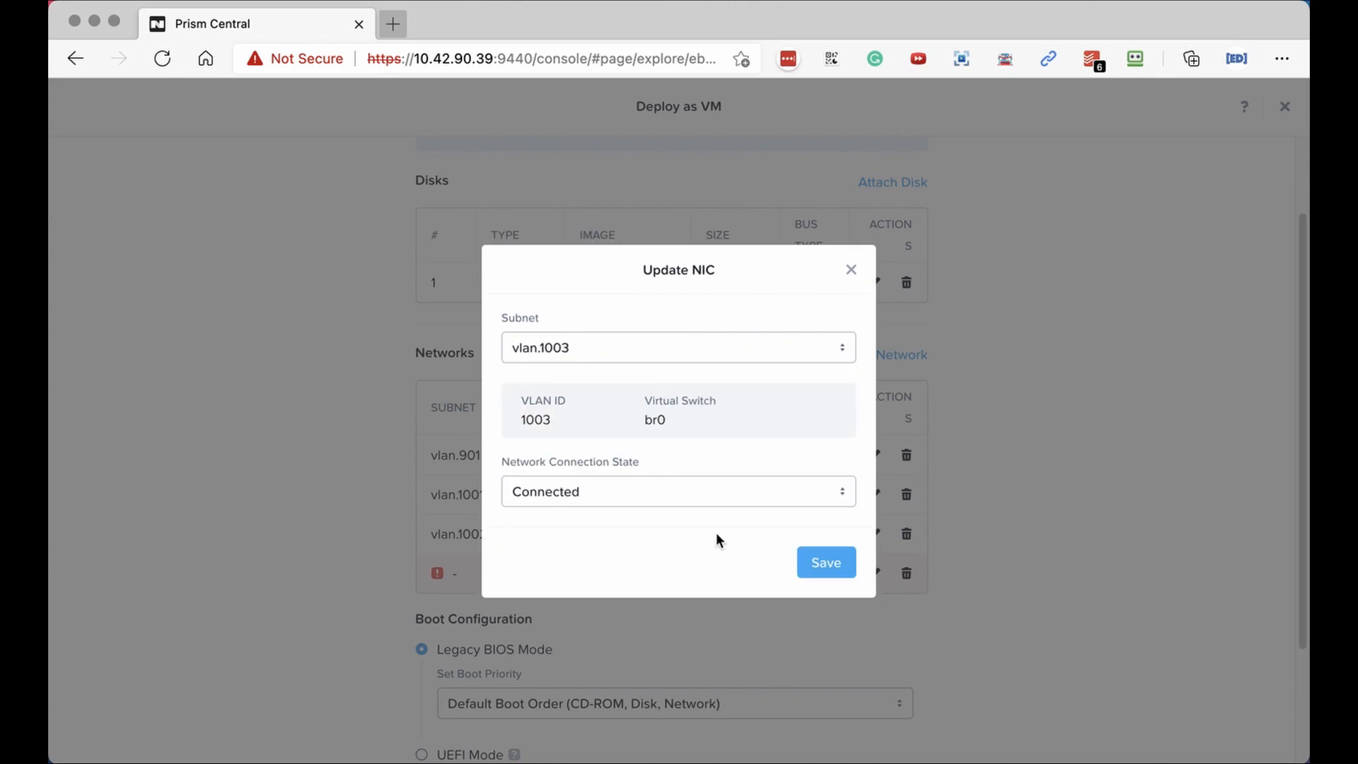
click(815, 562)
scroll(775, 635, down, 3)
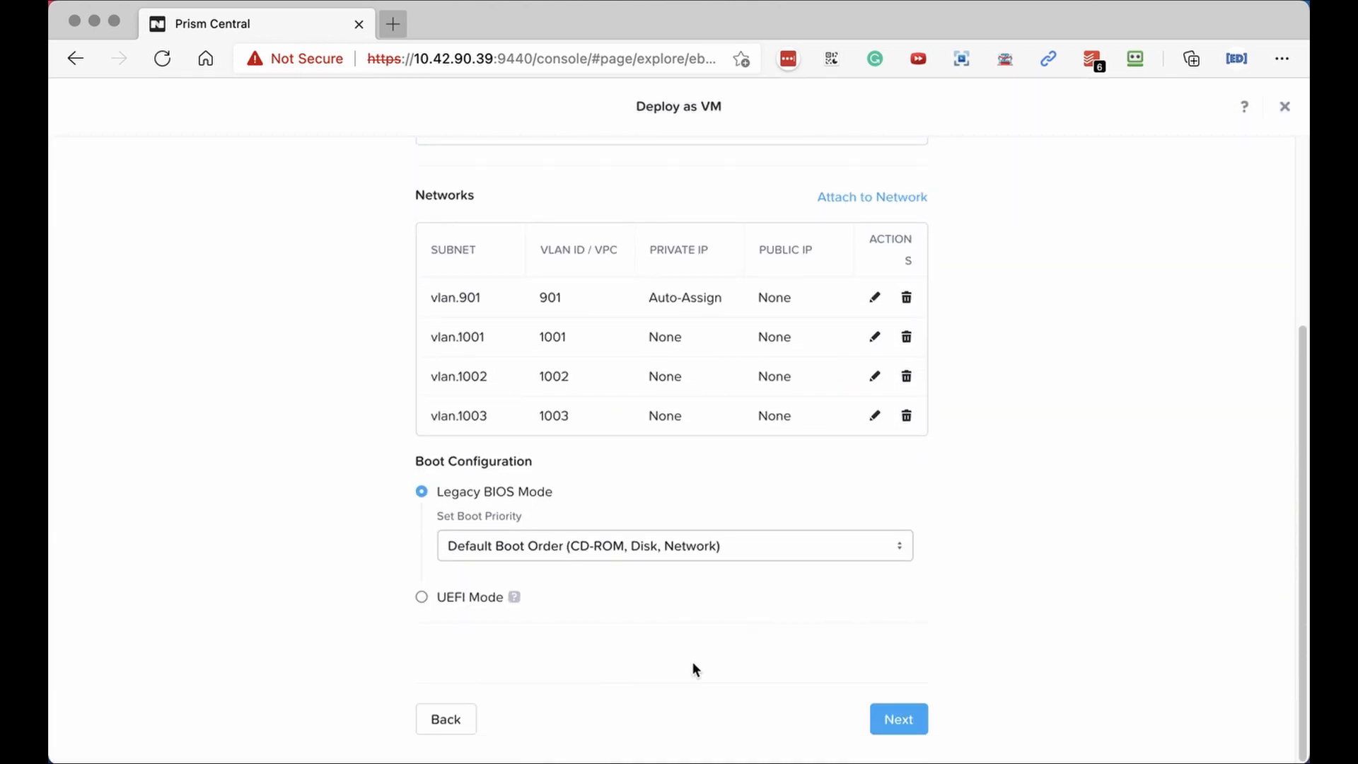
On the management step, tag the VM with the Environment:Production category.
click(900, 722)
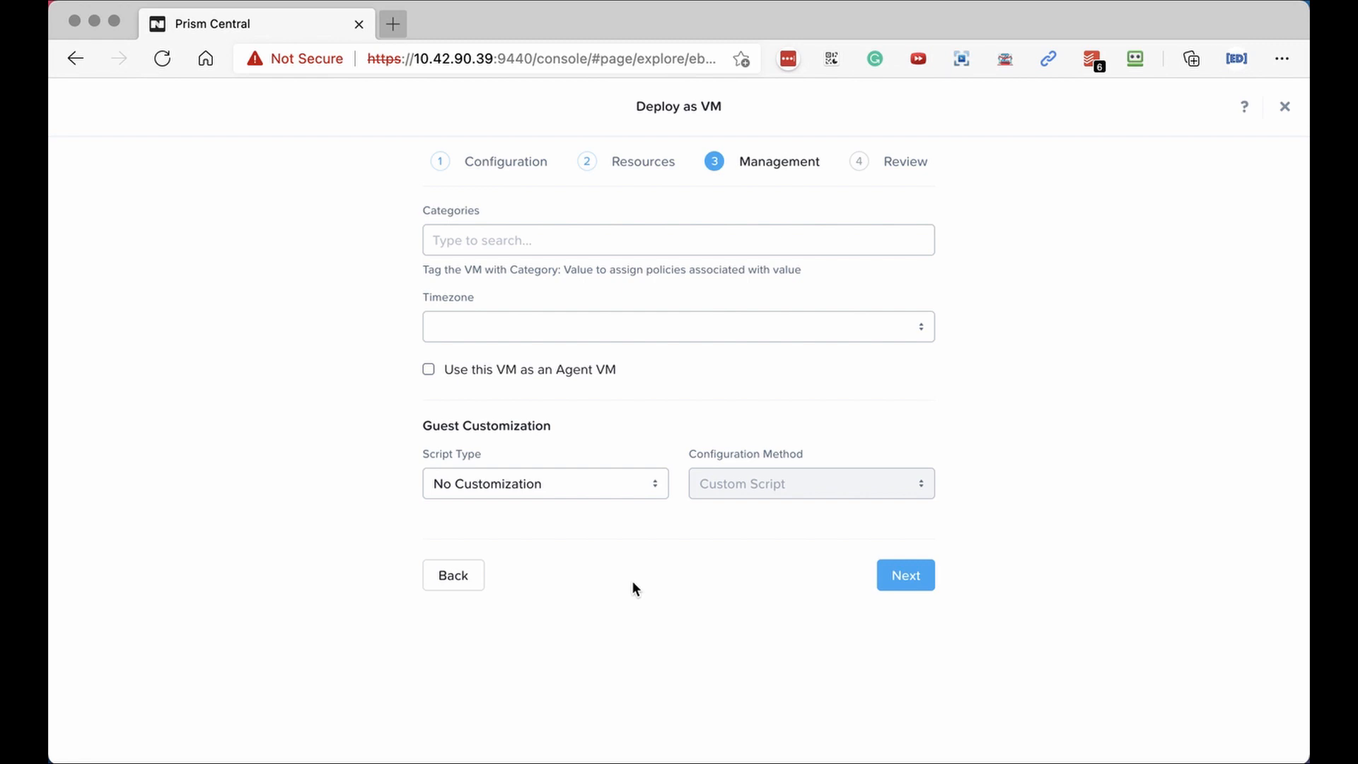
click(559, 244)
text(pro)
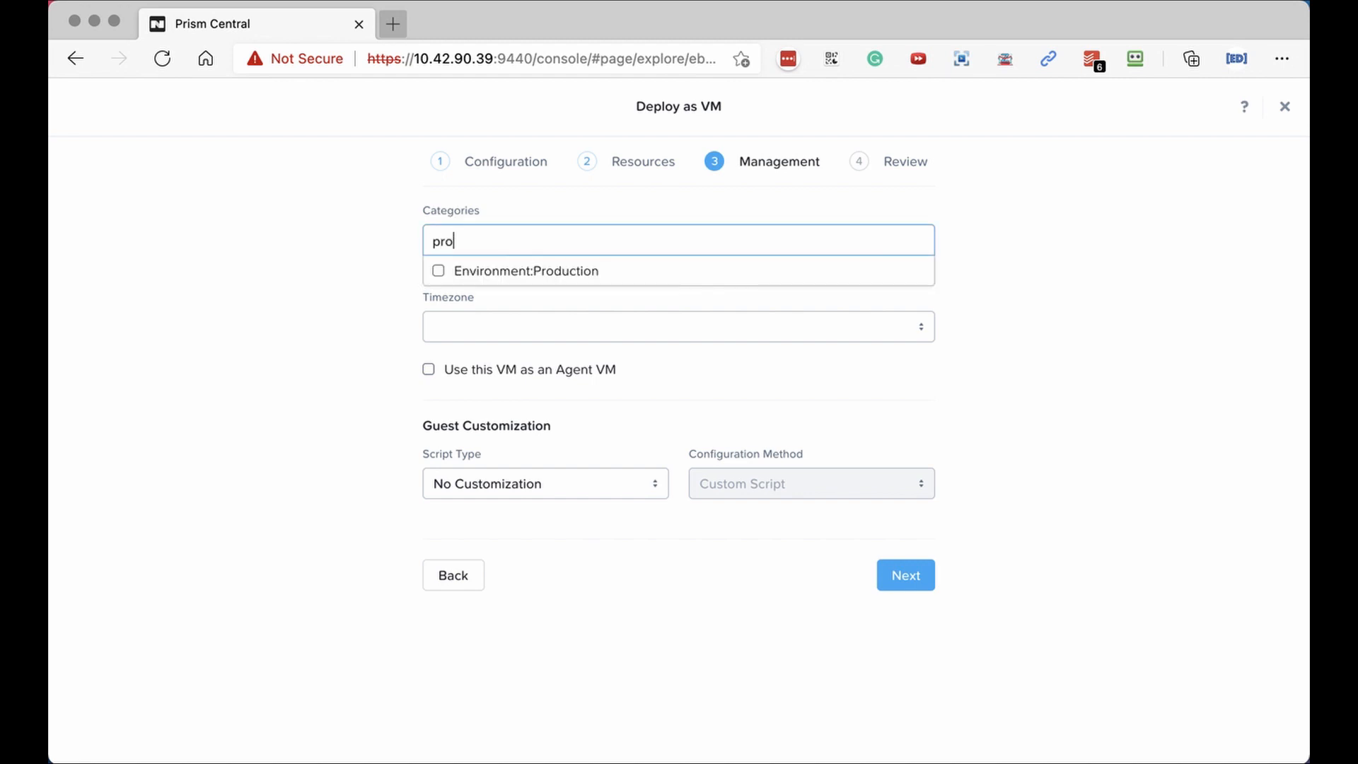
click(435, 270)
Set the timezone to (UTC) UTC, keep No Customization, and continue to Review.
click(460, 332)
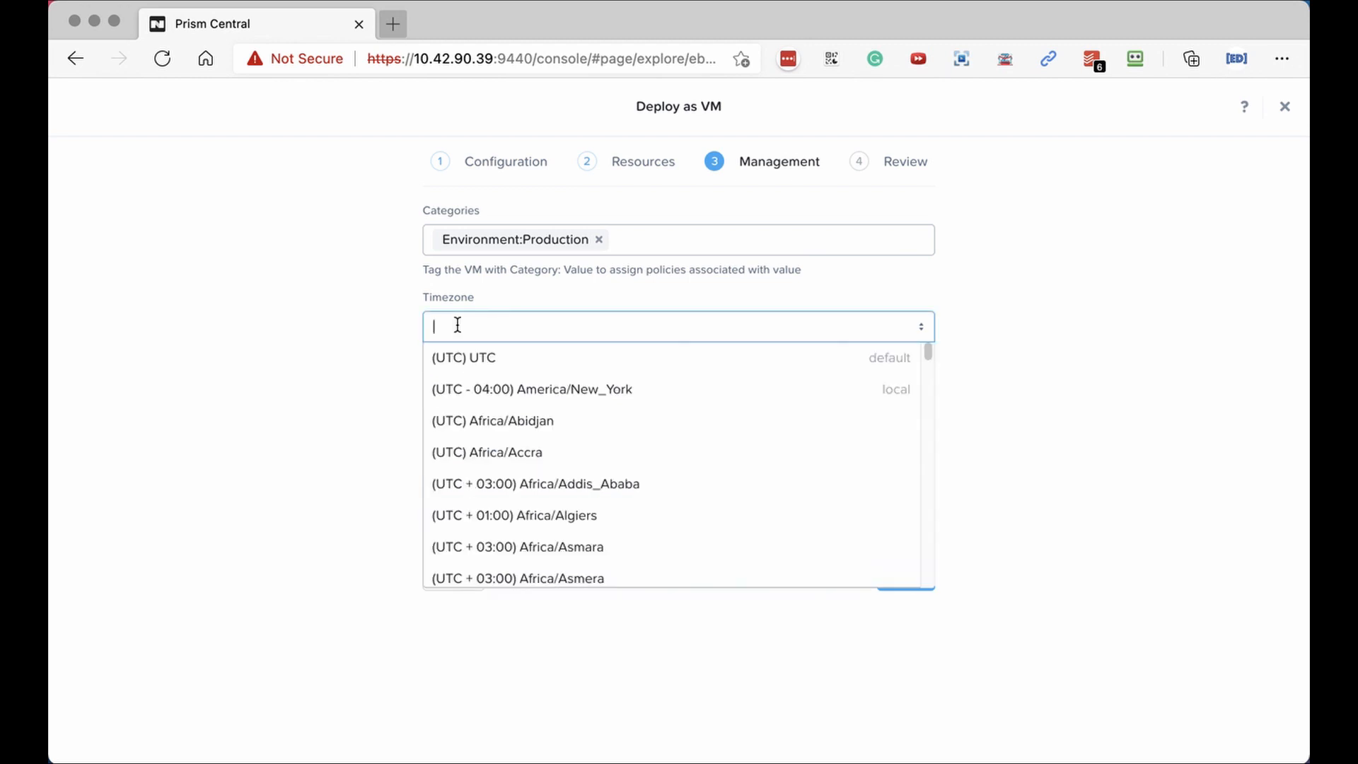
click(455, 368)
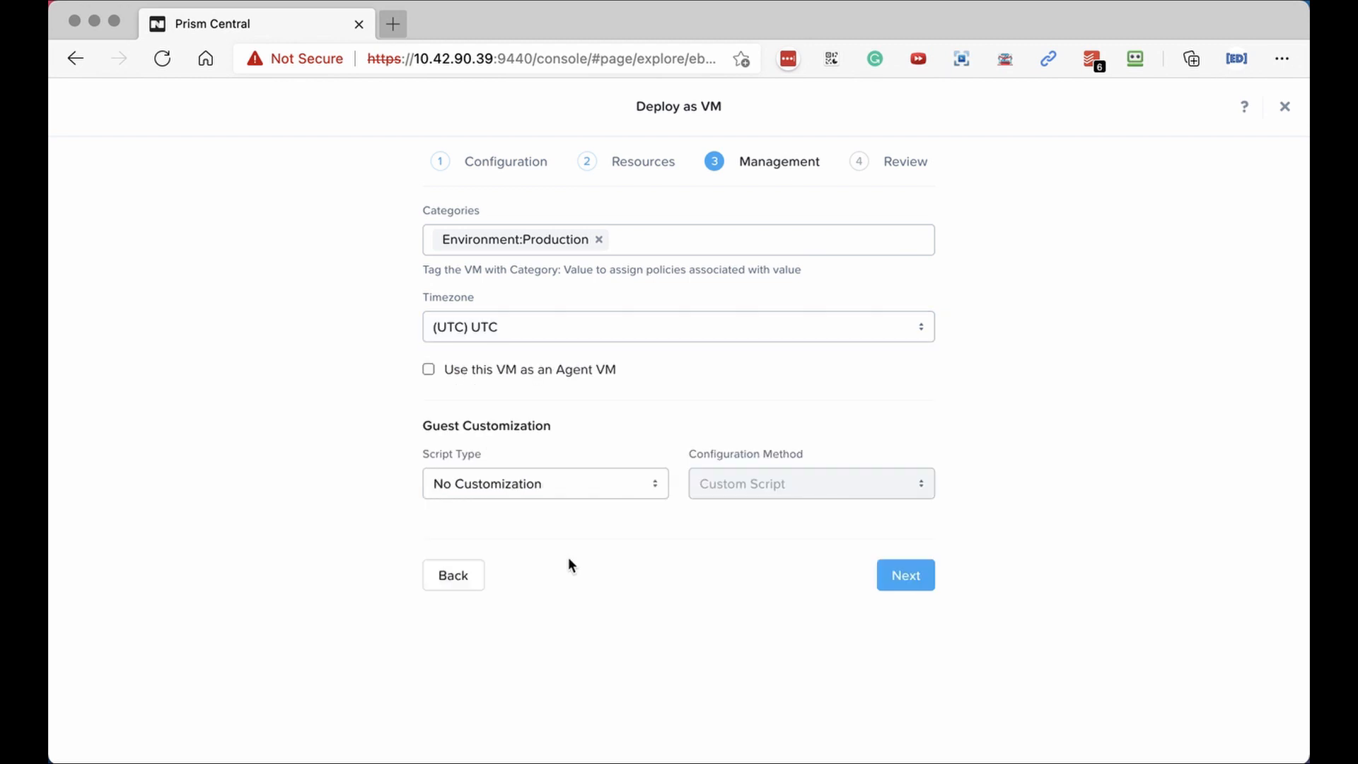
click(556, 484)
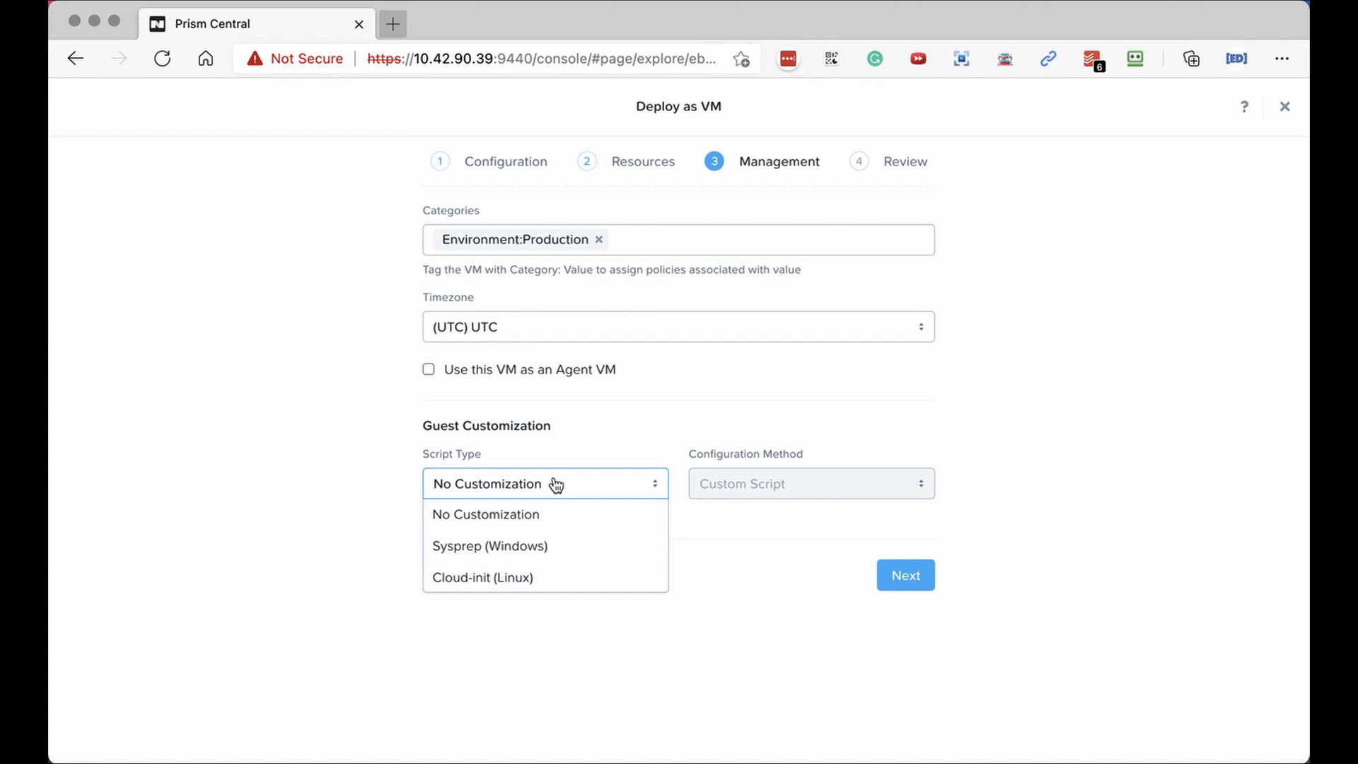
click(742, 600)
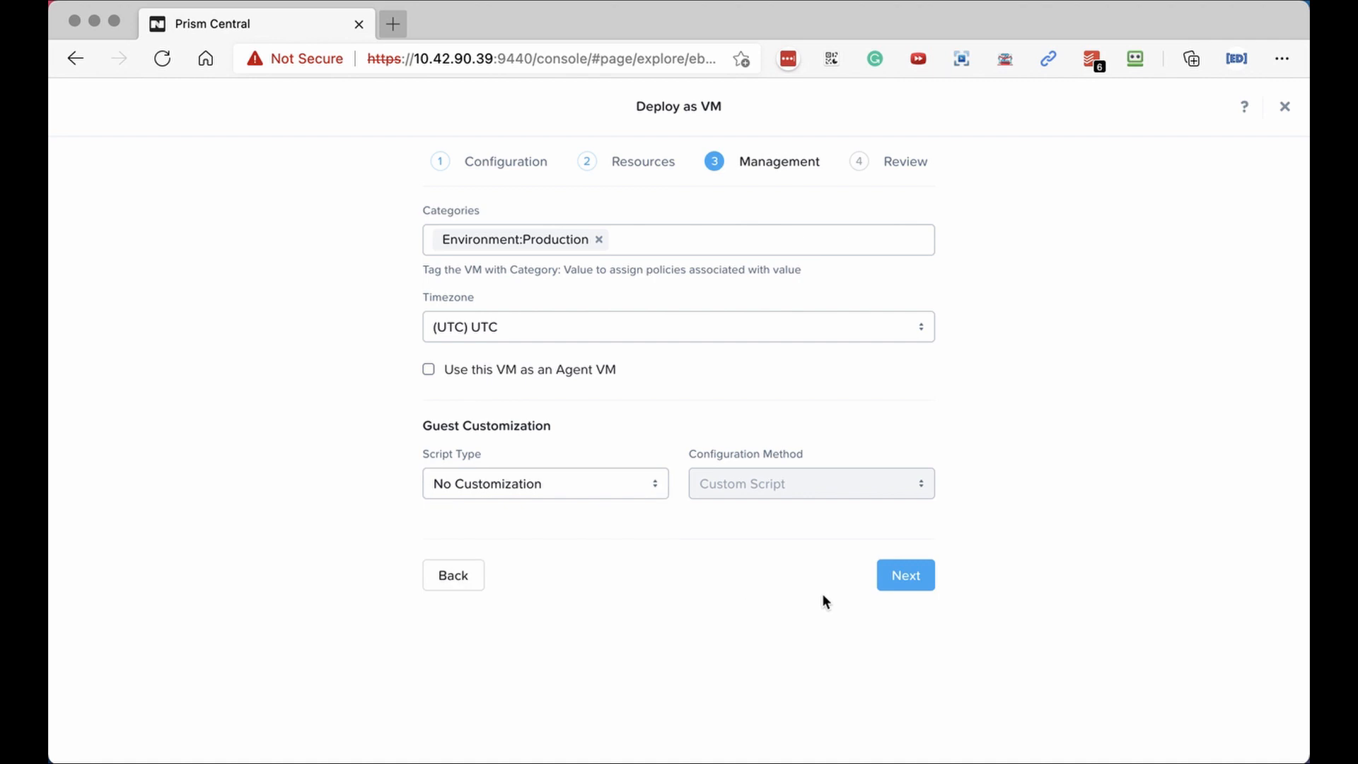
click(916, 579)
Launch the BIG-IP-FROM-OVA VM from the bottom of the Review page.
scroll(716, 562, down, 3)
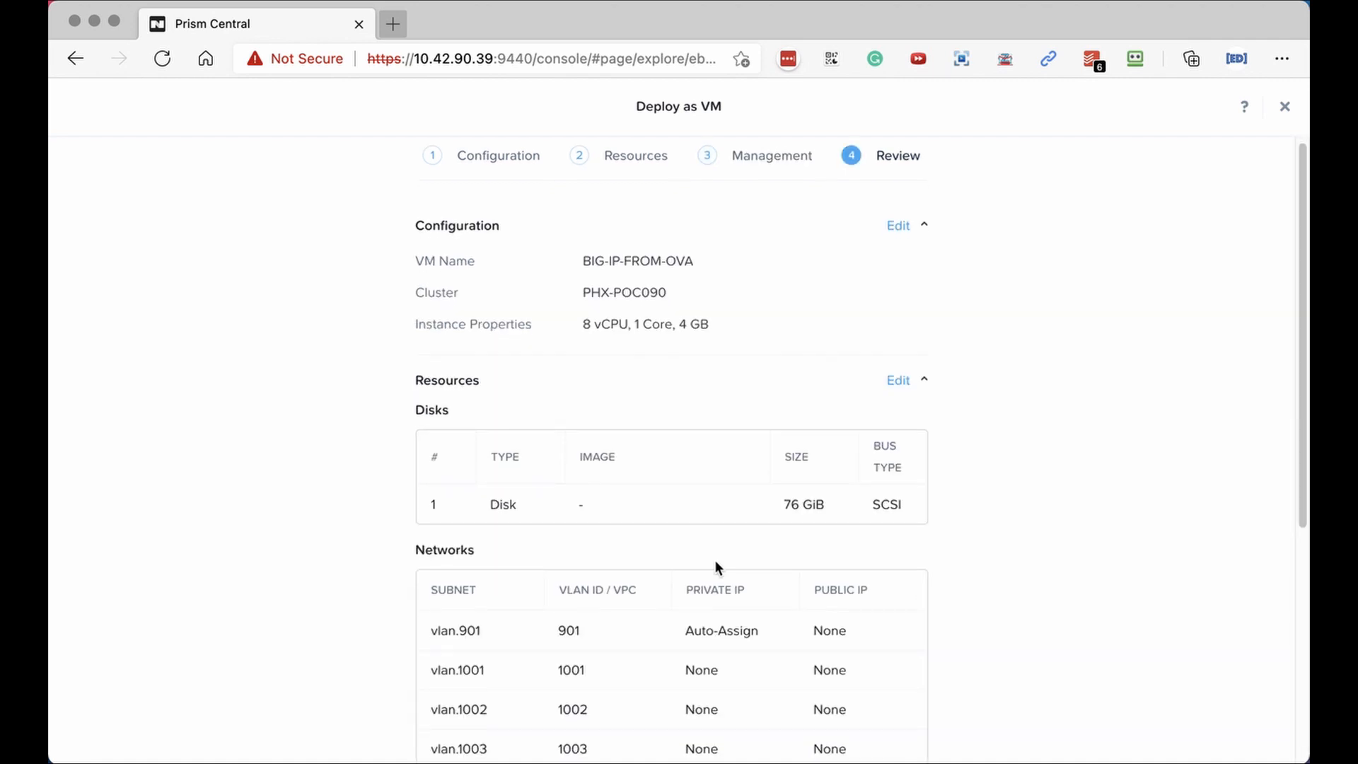
scroll(715, 562, down, 8)
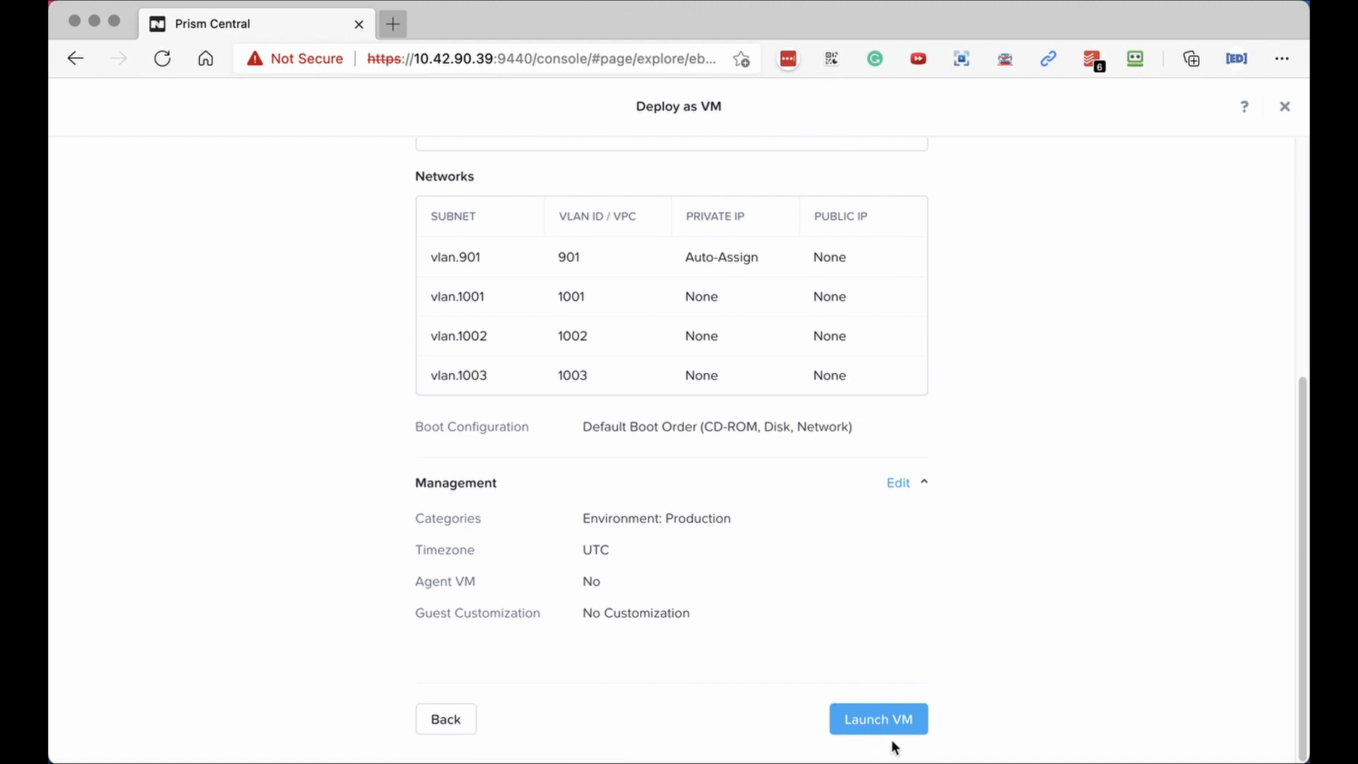
click(877, 718)
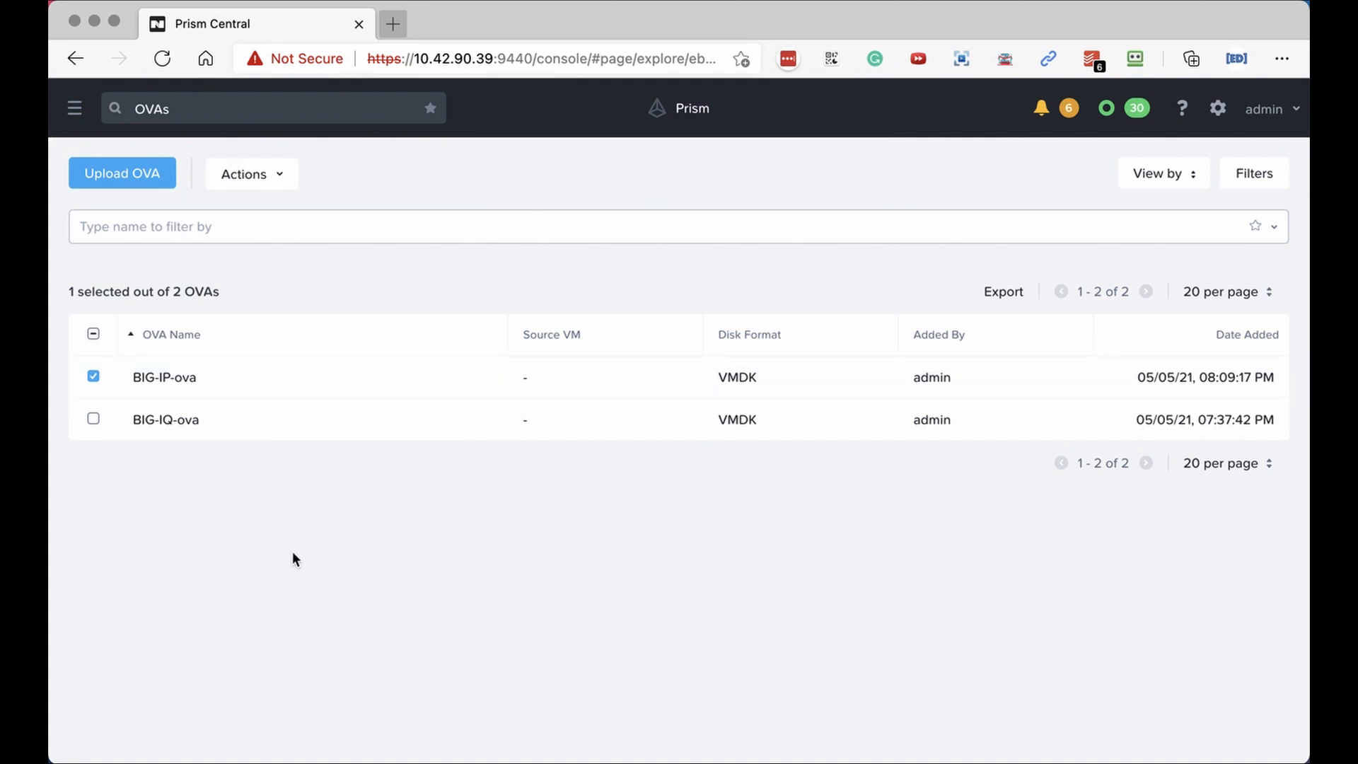
Open BIG-IP-FROM-OVA from Virtual Infrastructure > VMs and review its summary properties.
click(76, 108)
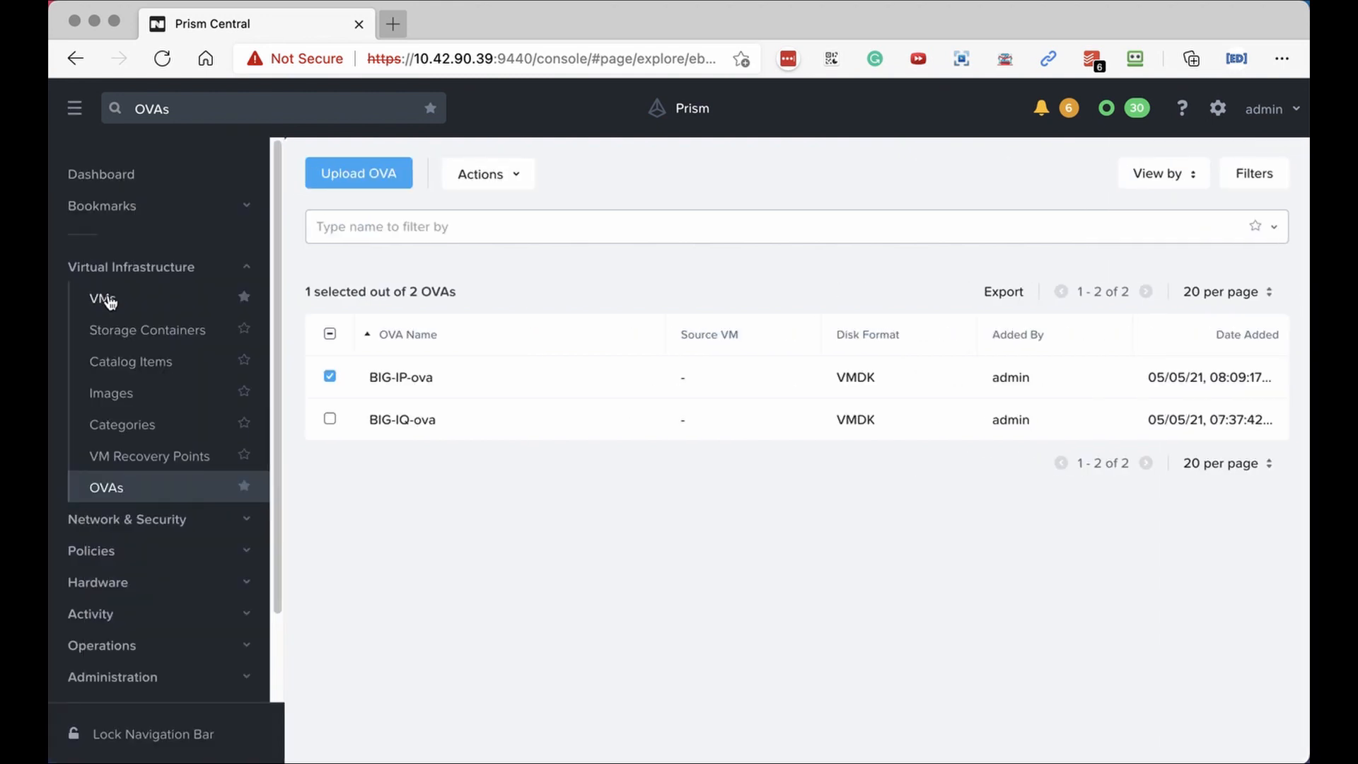
click(106, 299)
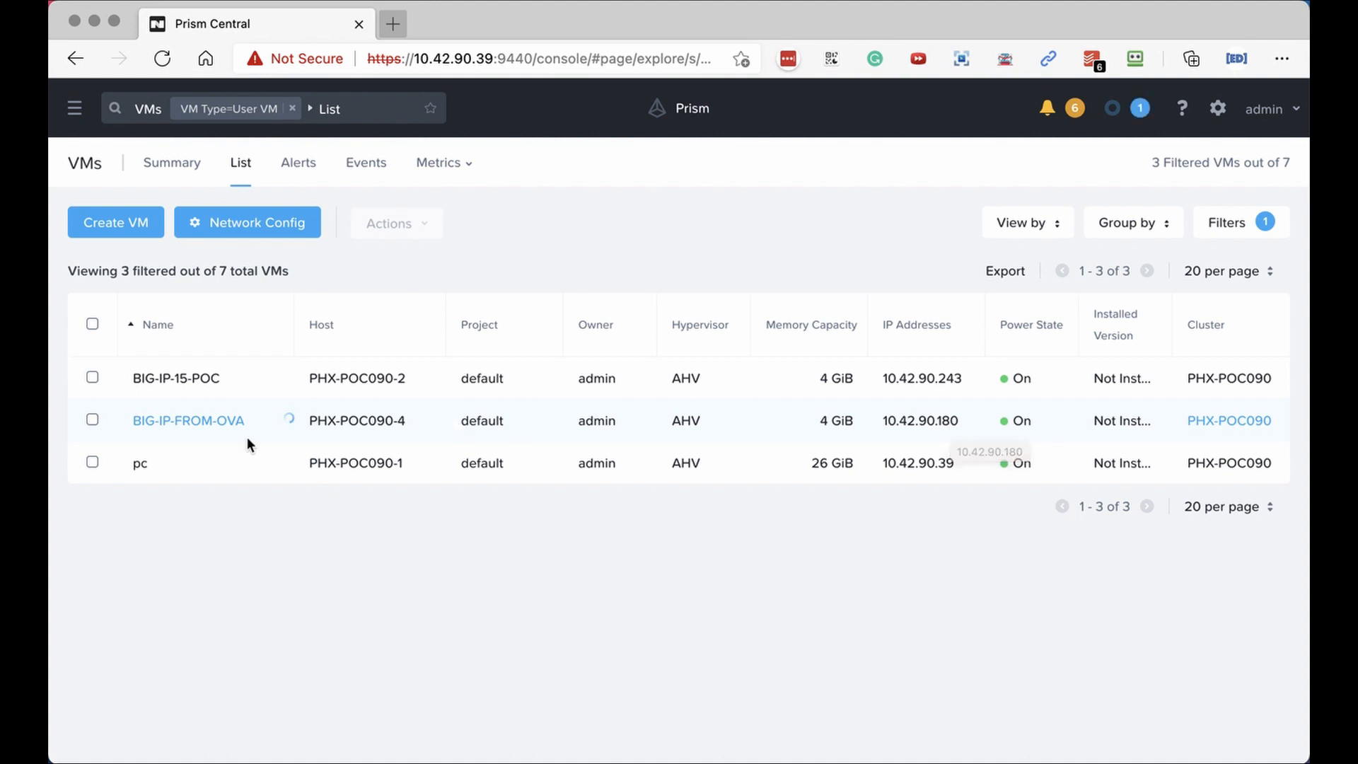
click(189, 422)
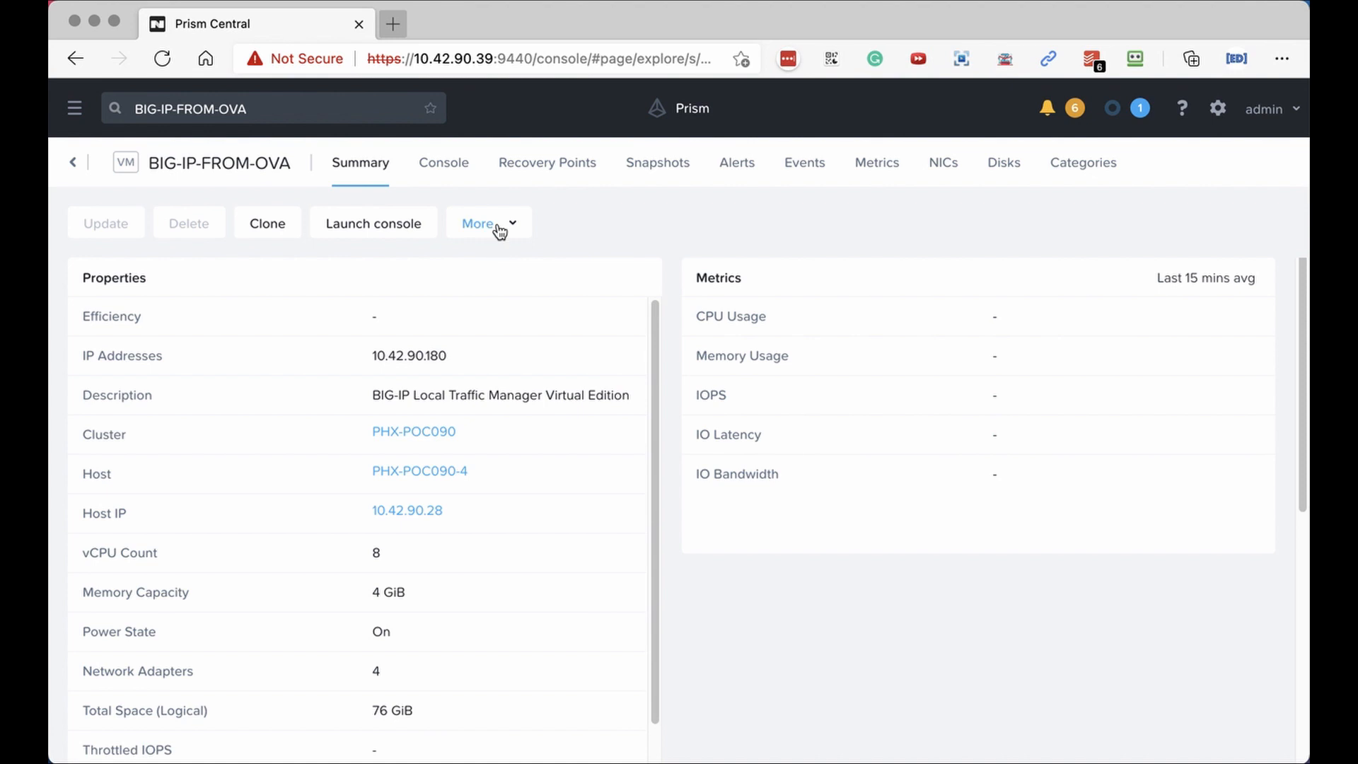
click(500, 227)
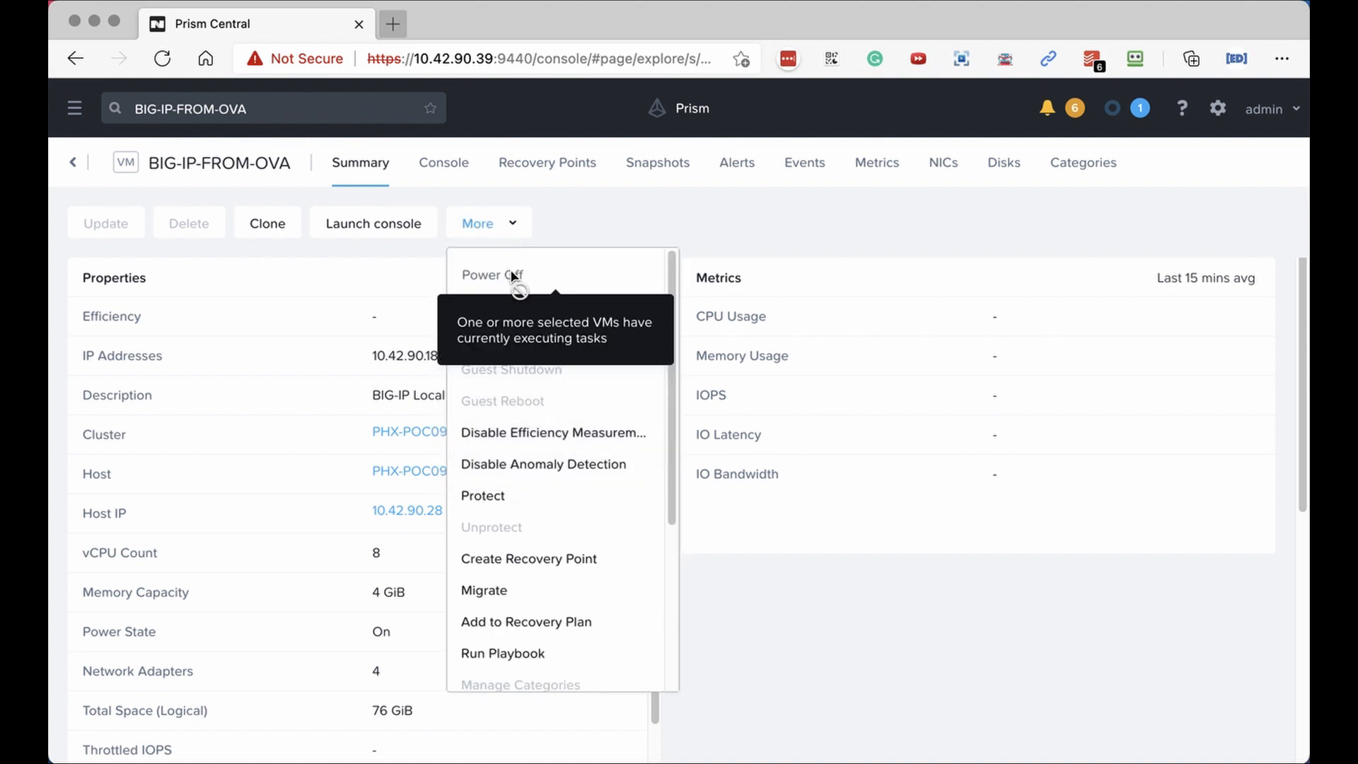
click(593, 215)
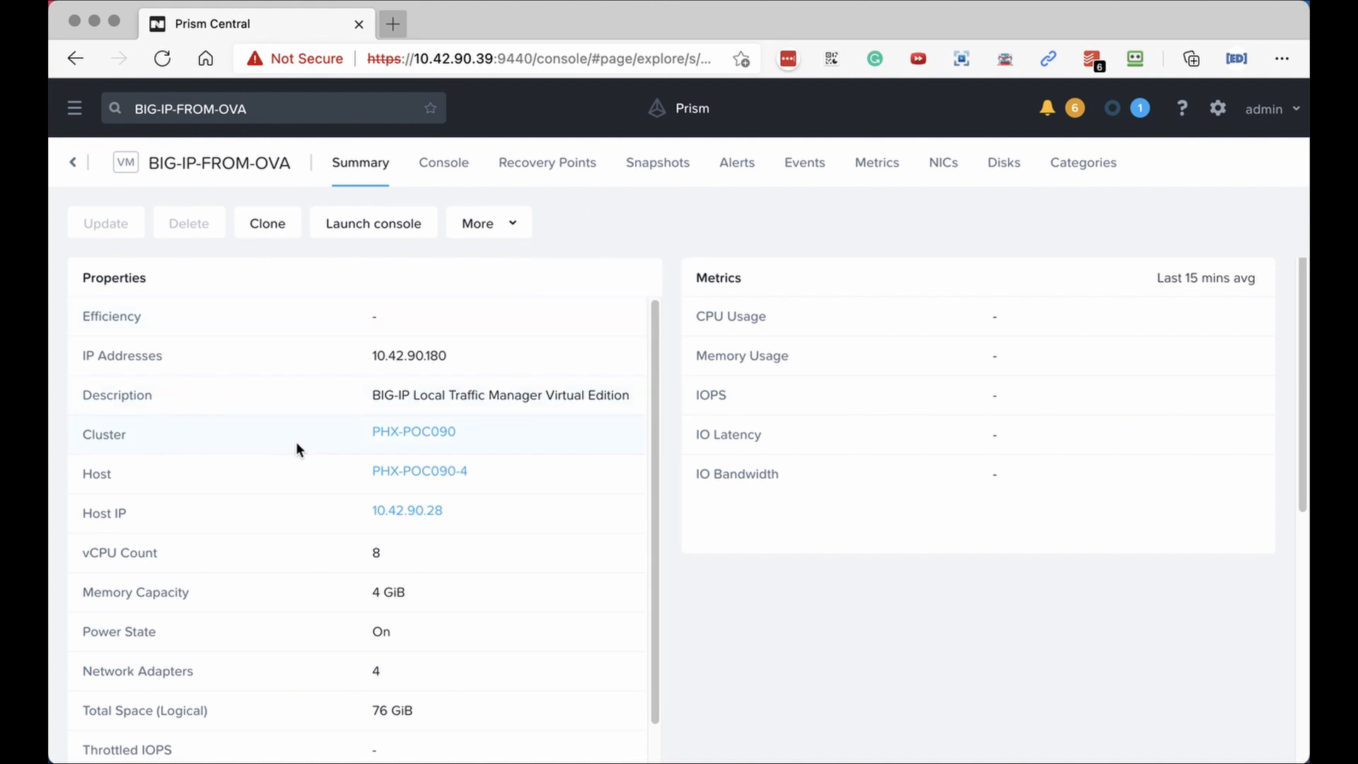
scroll(296, 445, down, 2)
scroll(295, 441, up, 1)
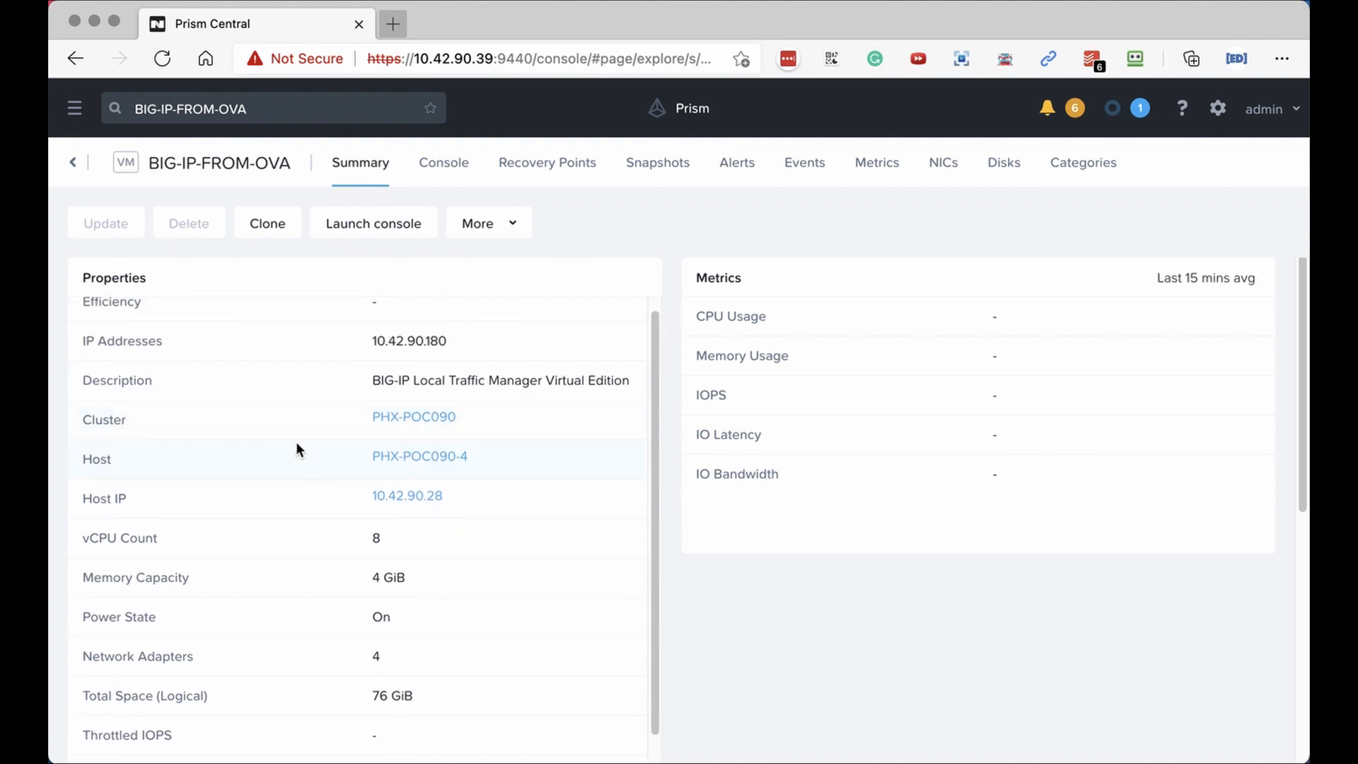
scroll(295, 441, down, 3)
scroll(297, 449, down, 1)
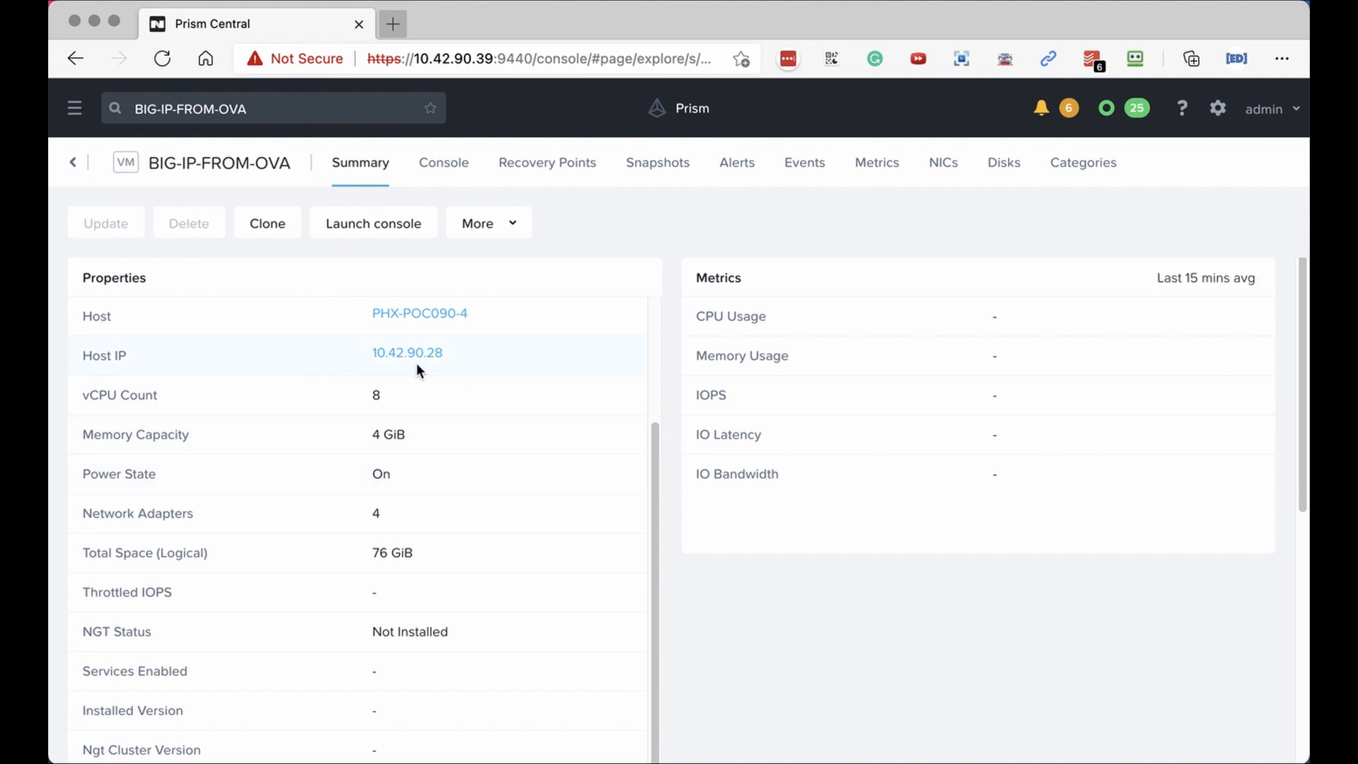
Open the VM console, log in as root, and change the root password.
click(370, 224)
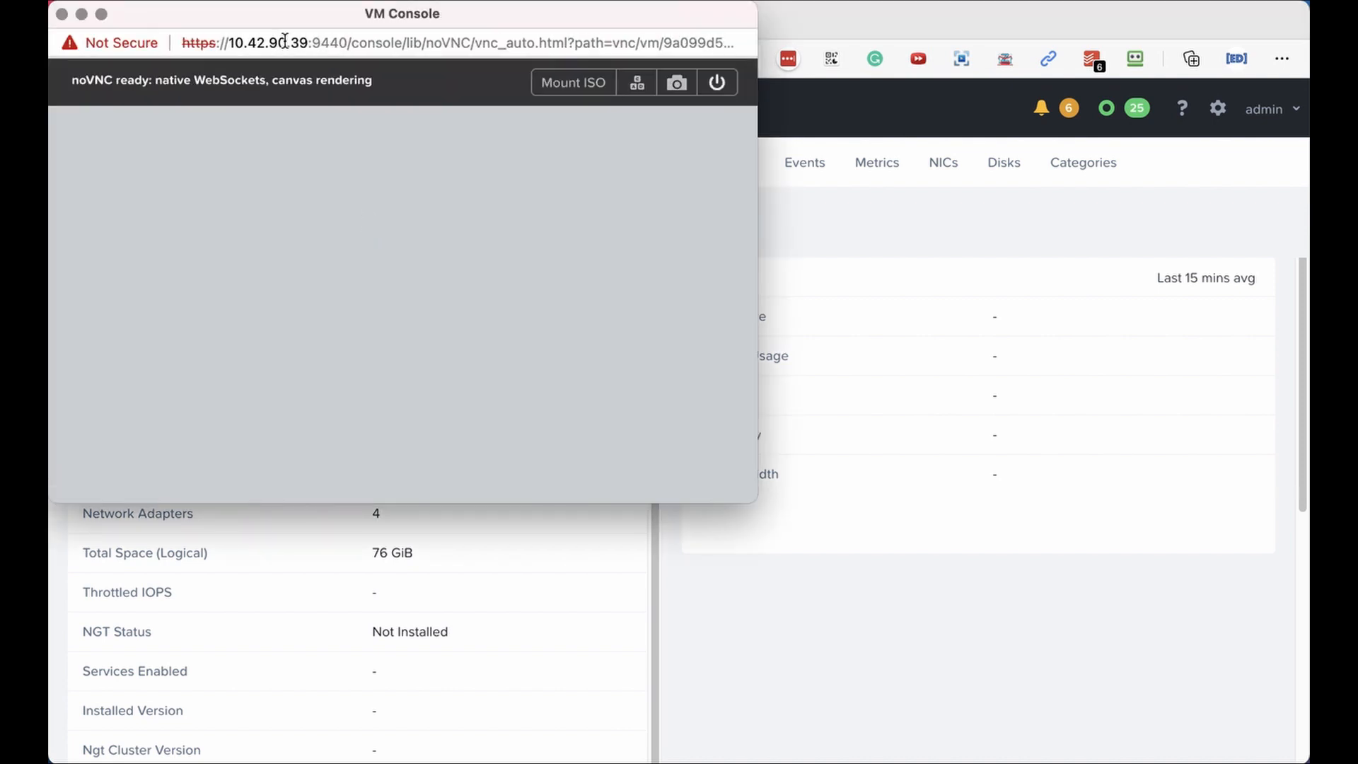
drag(283, 14, 458, 60)
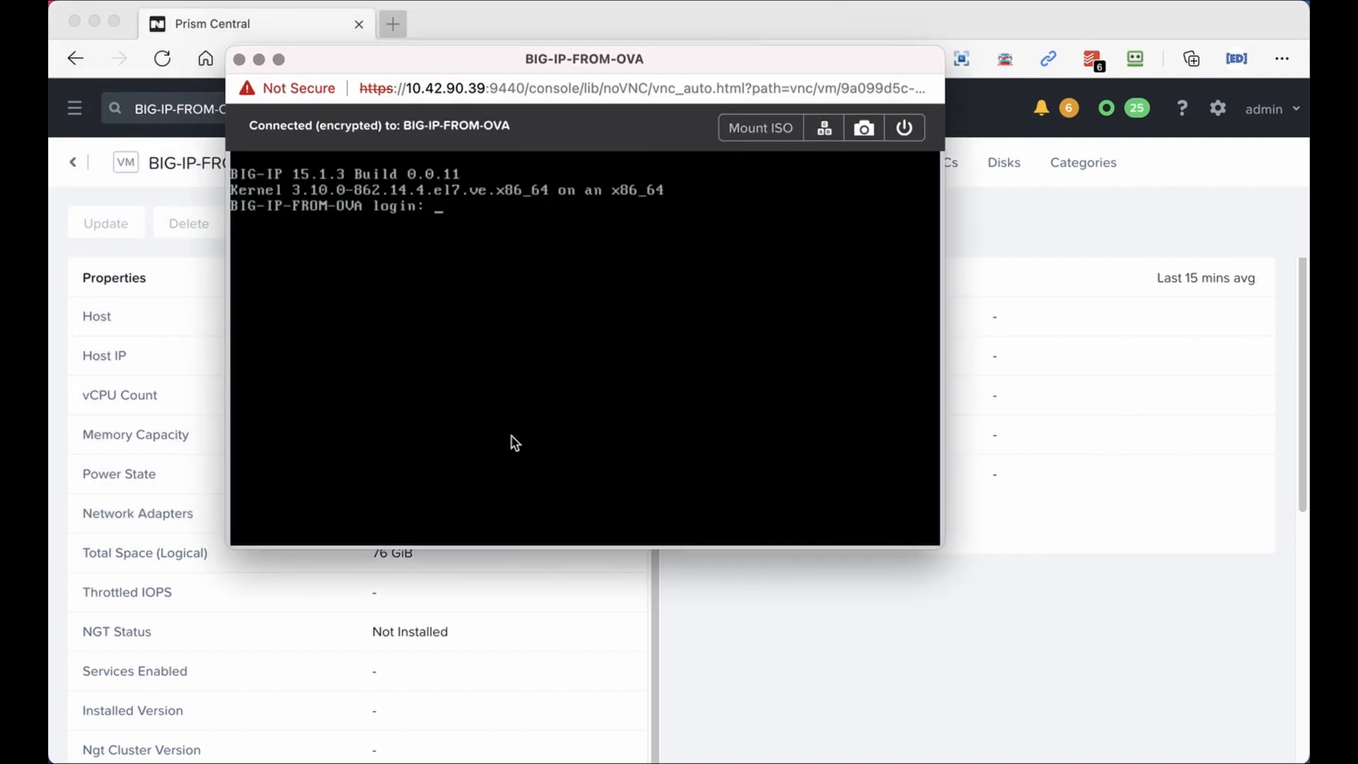
text(root)
key(Return)
key(Return)
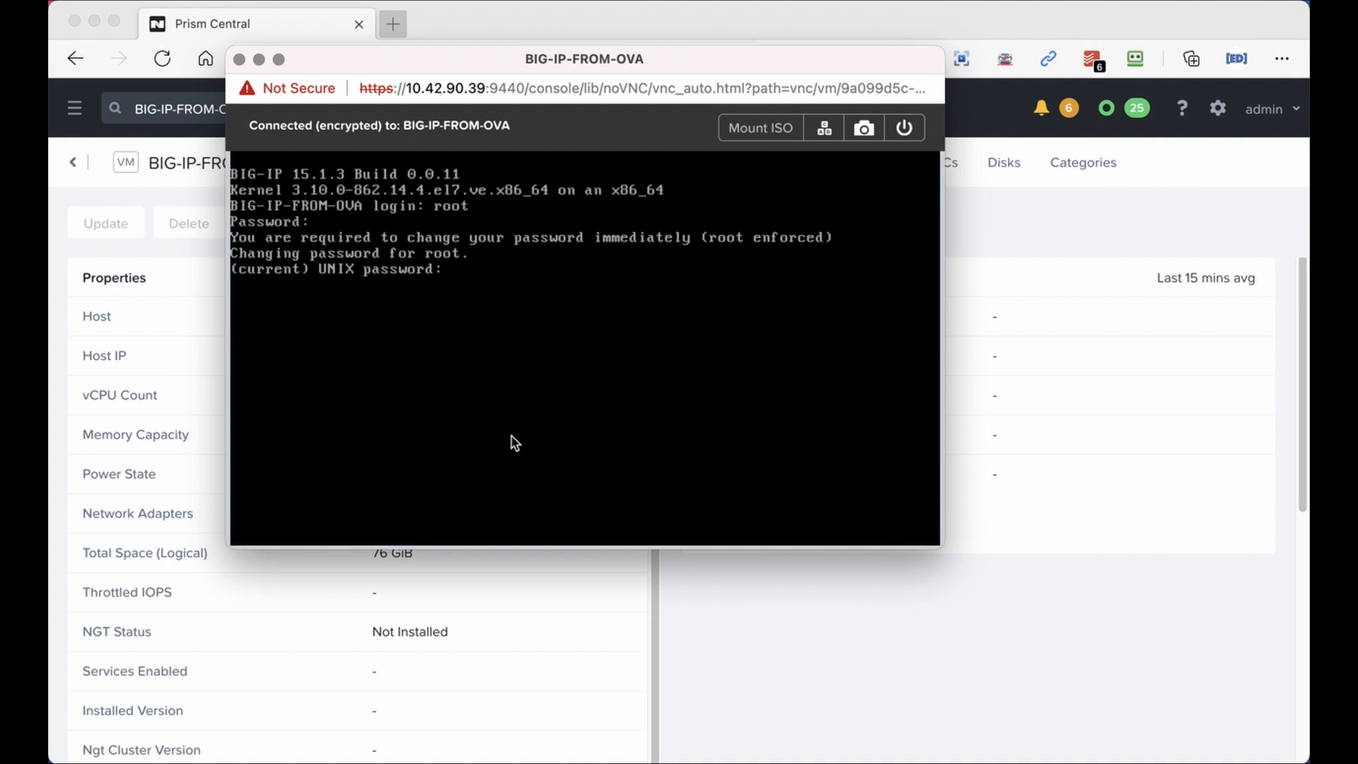
key(Return)
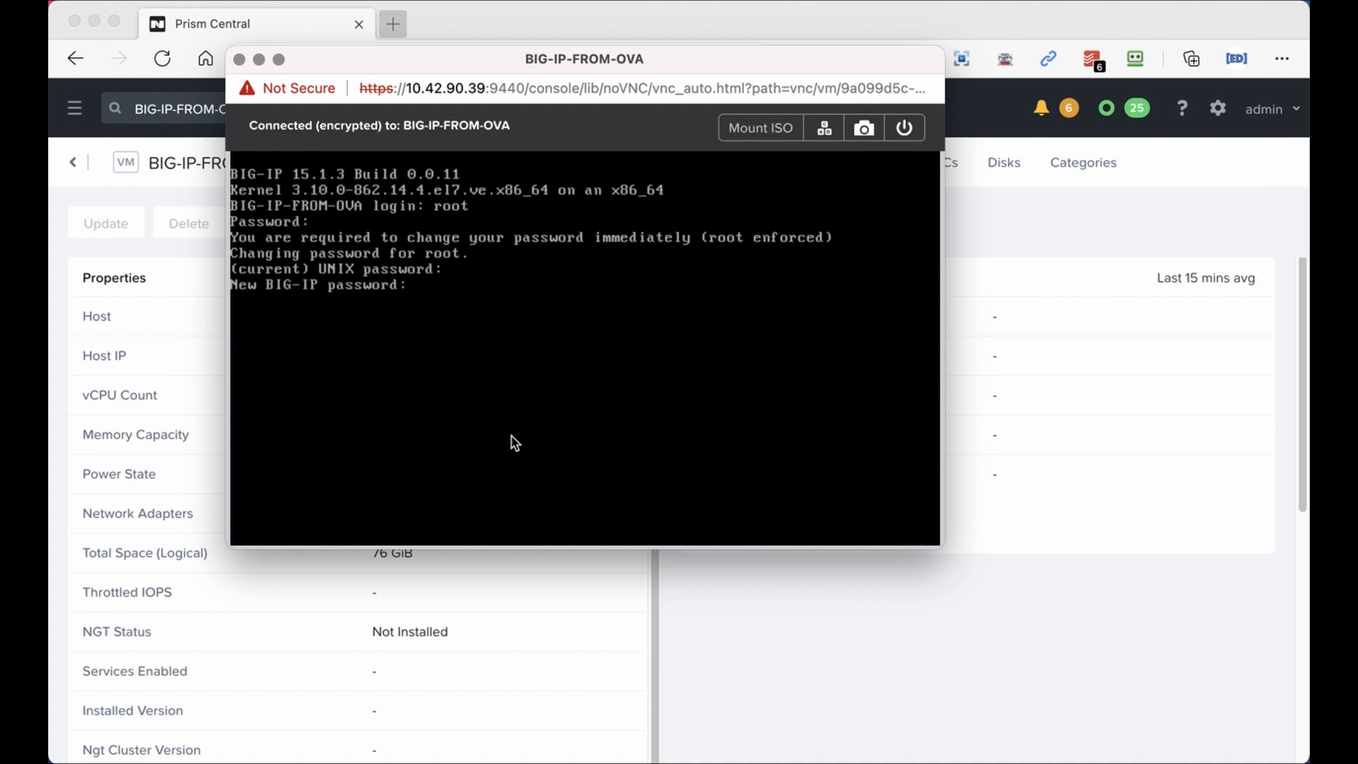
key(Return)
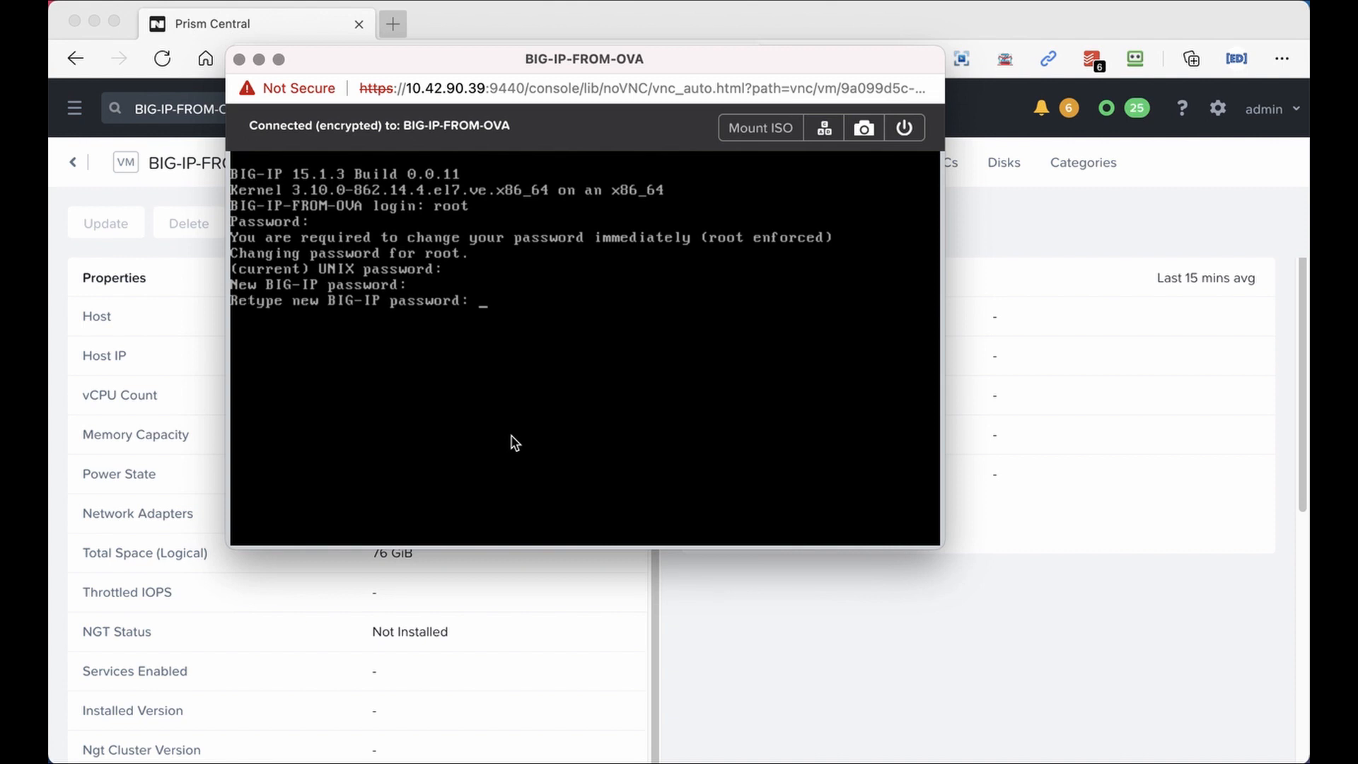
key(Return)
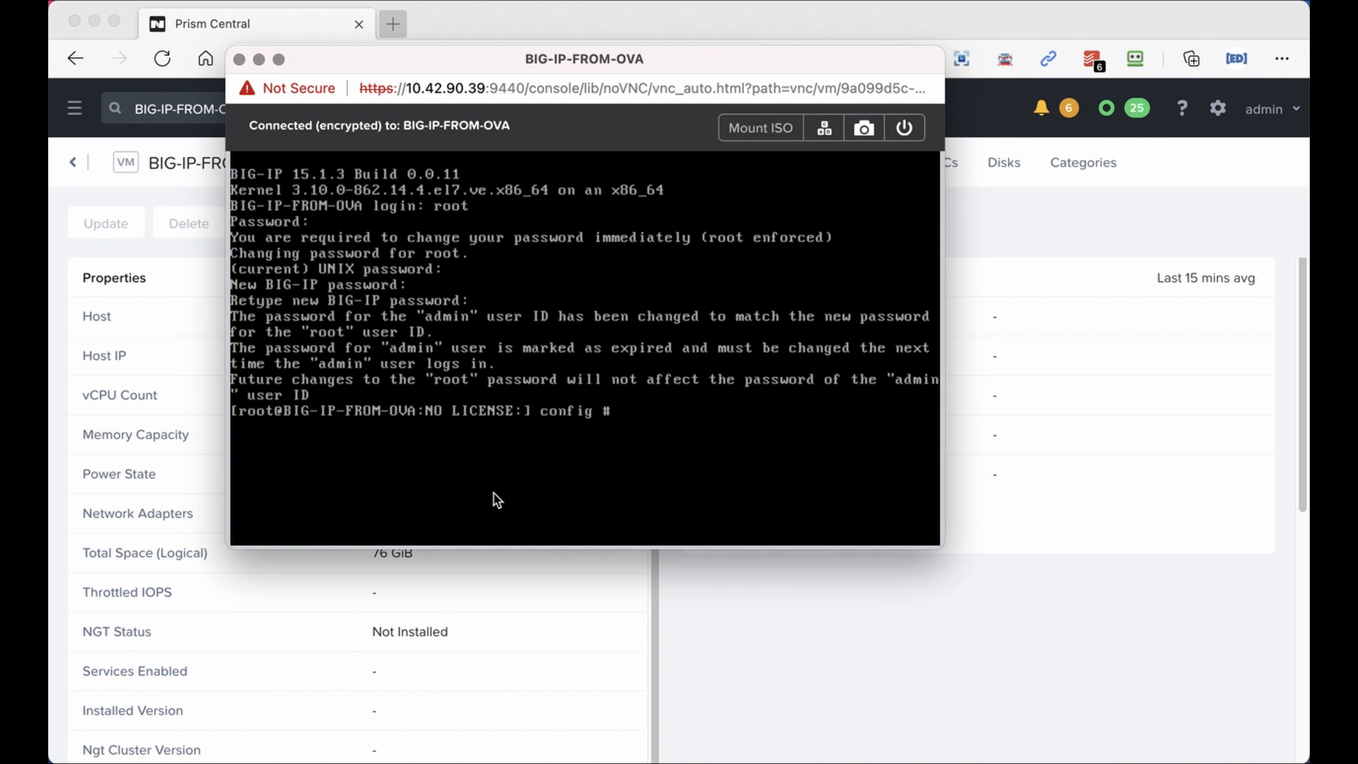
drag(770, 55, 621, 65)
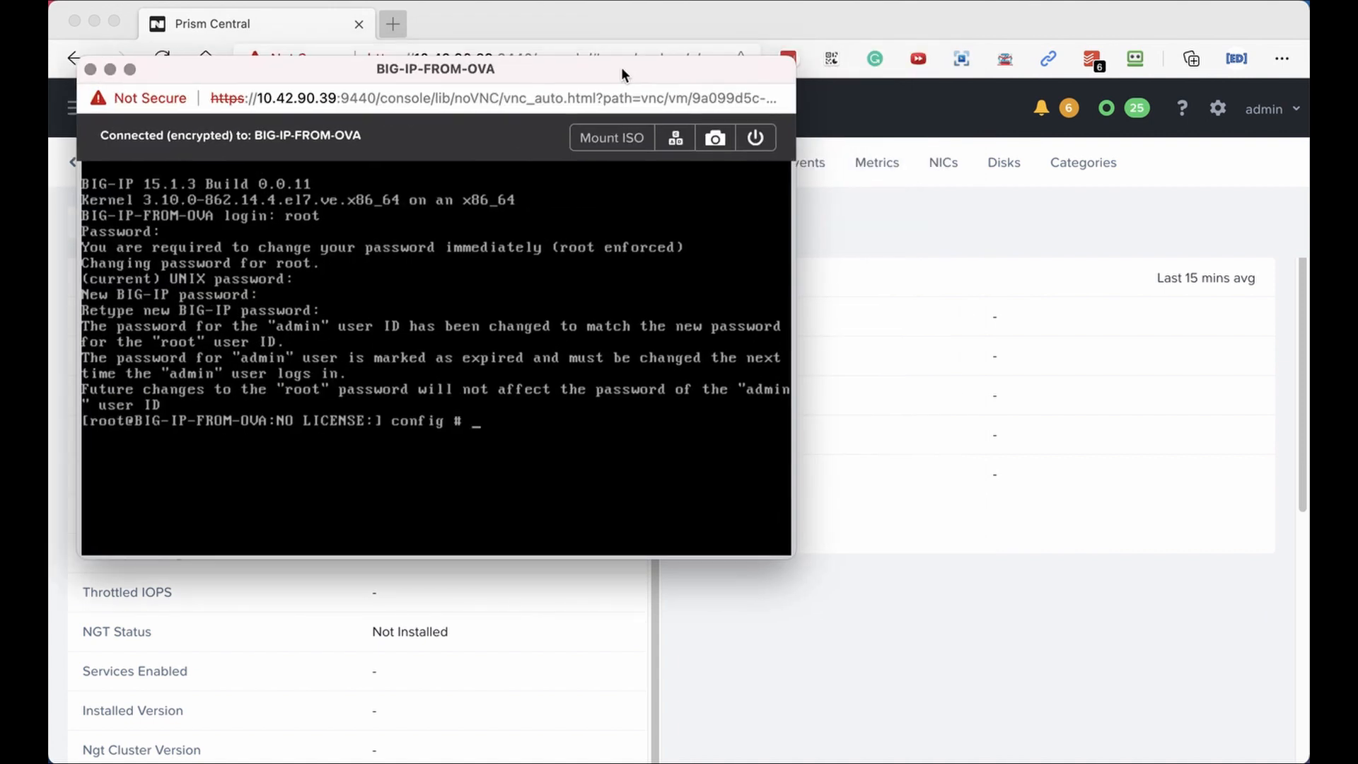
key(super+Tab)
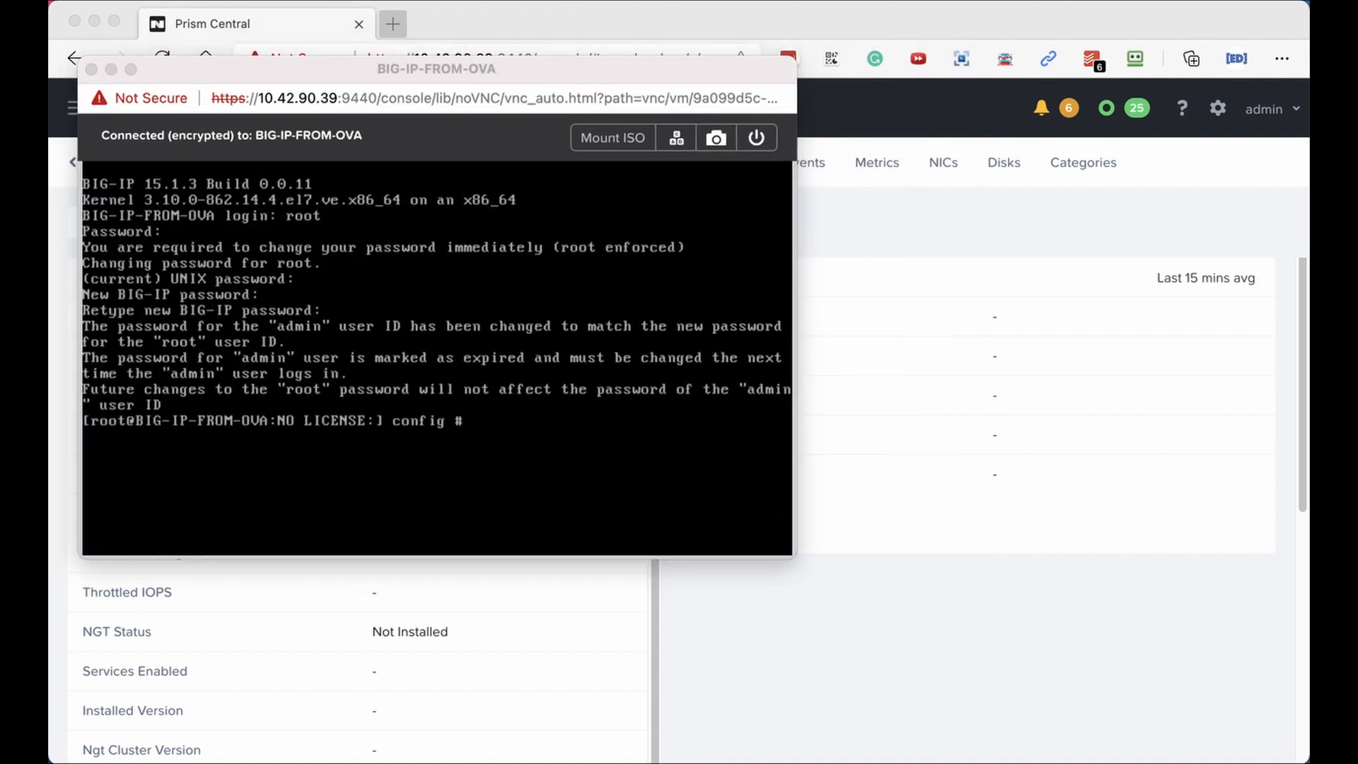
drag(1354, 338, 1151, 383)
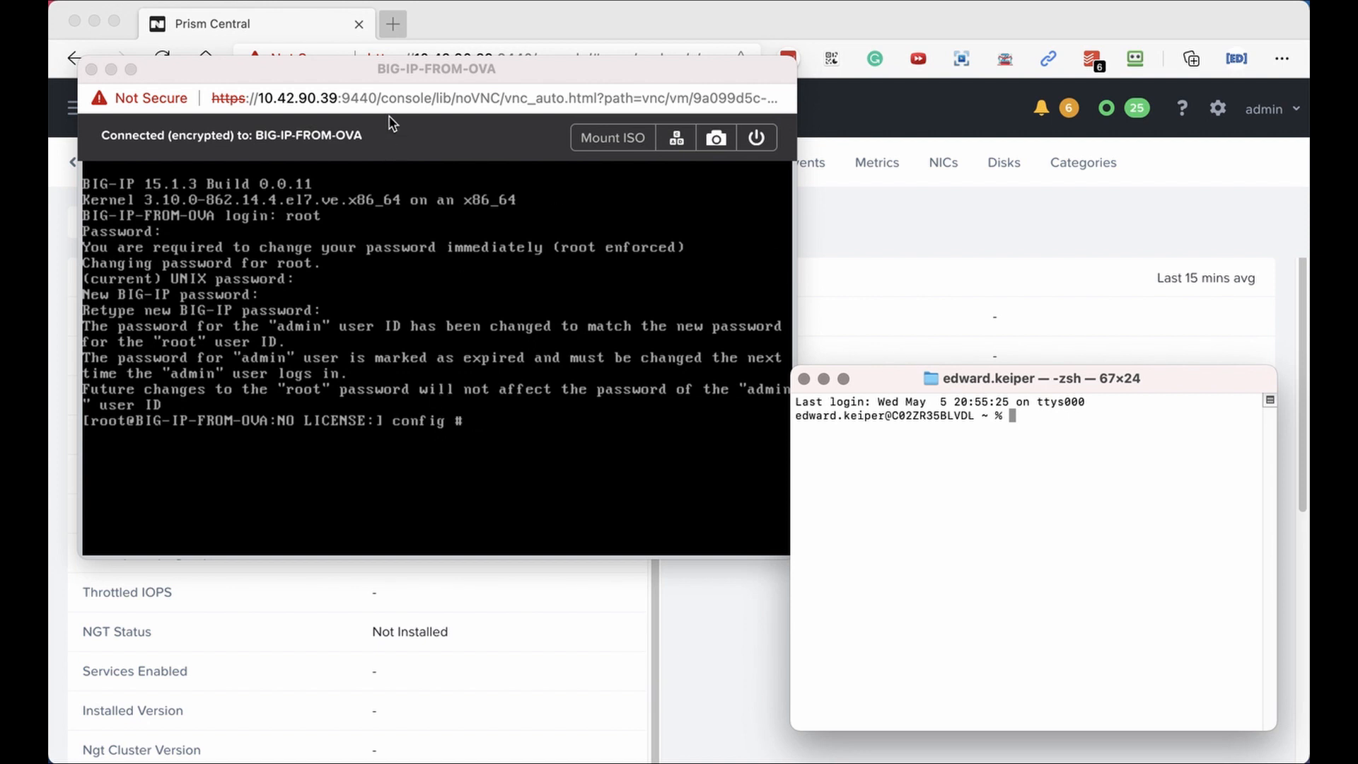
drag(342, 66, 410, 380)
scroll(403, 304, up, 3)
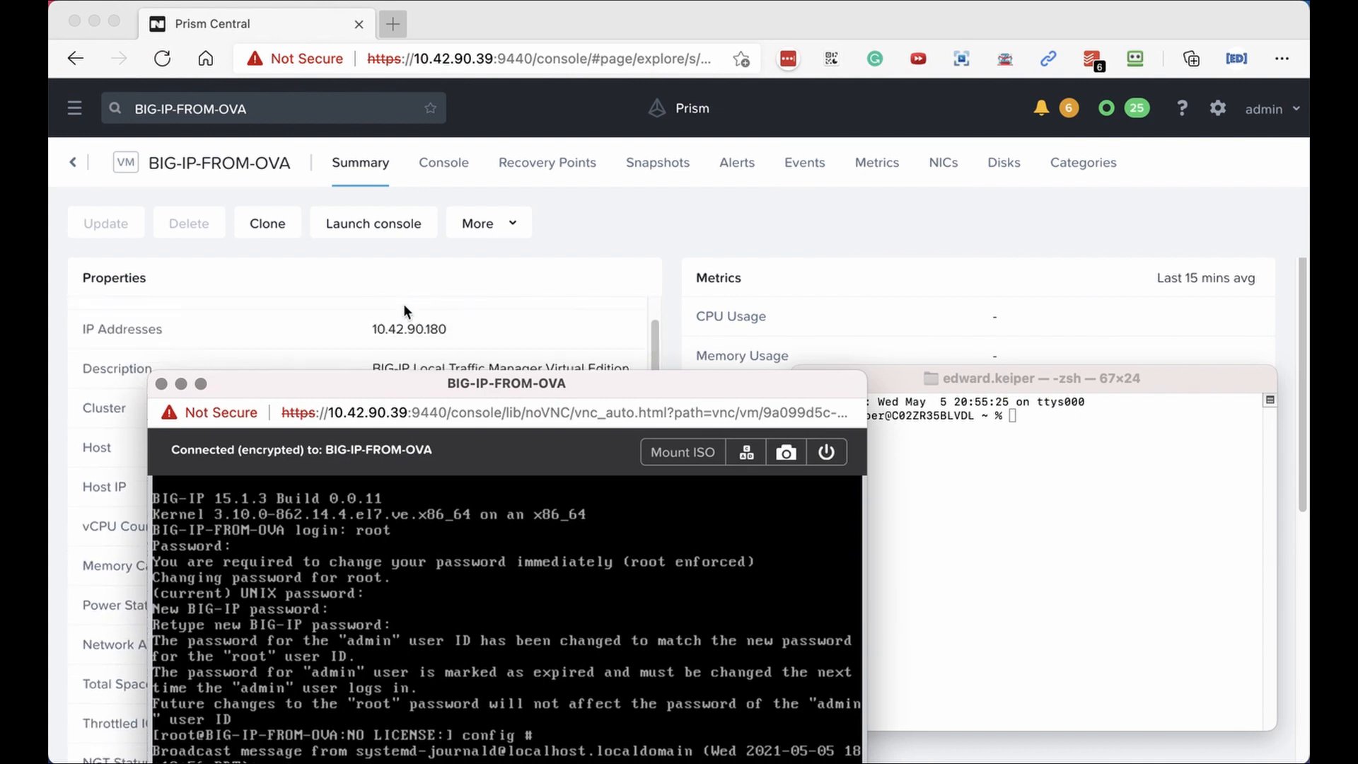
drag(410, 388, 357, 190)
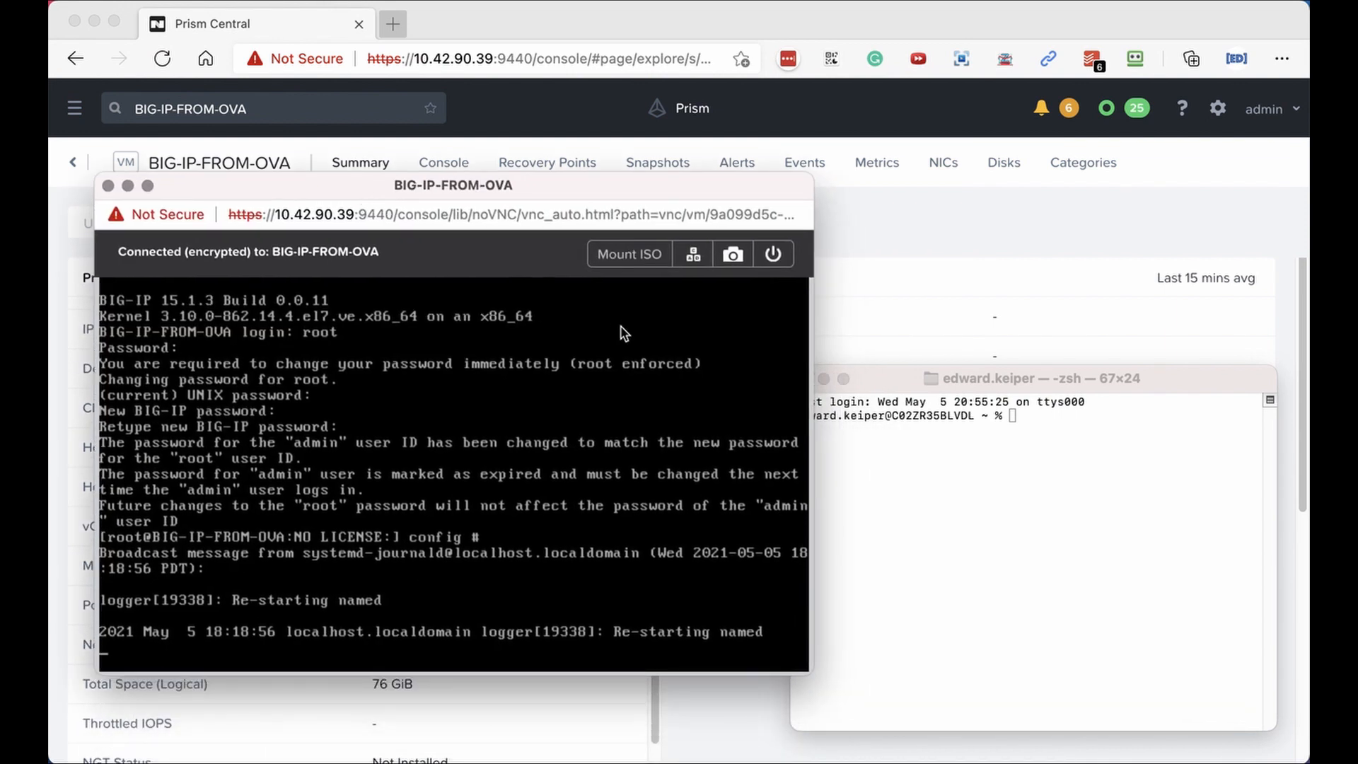
click(870, 460)
text(tar -xvf BIG-IQ-8.0.0.1-0.0.41.vmware.ova)
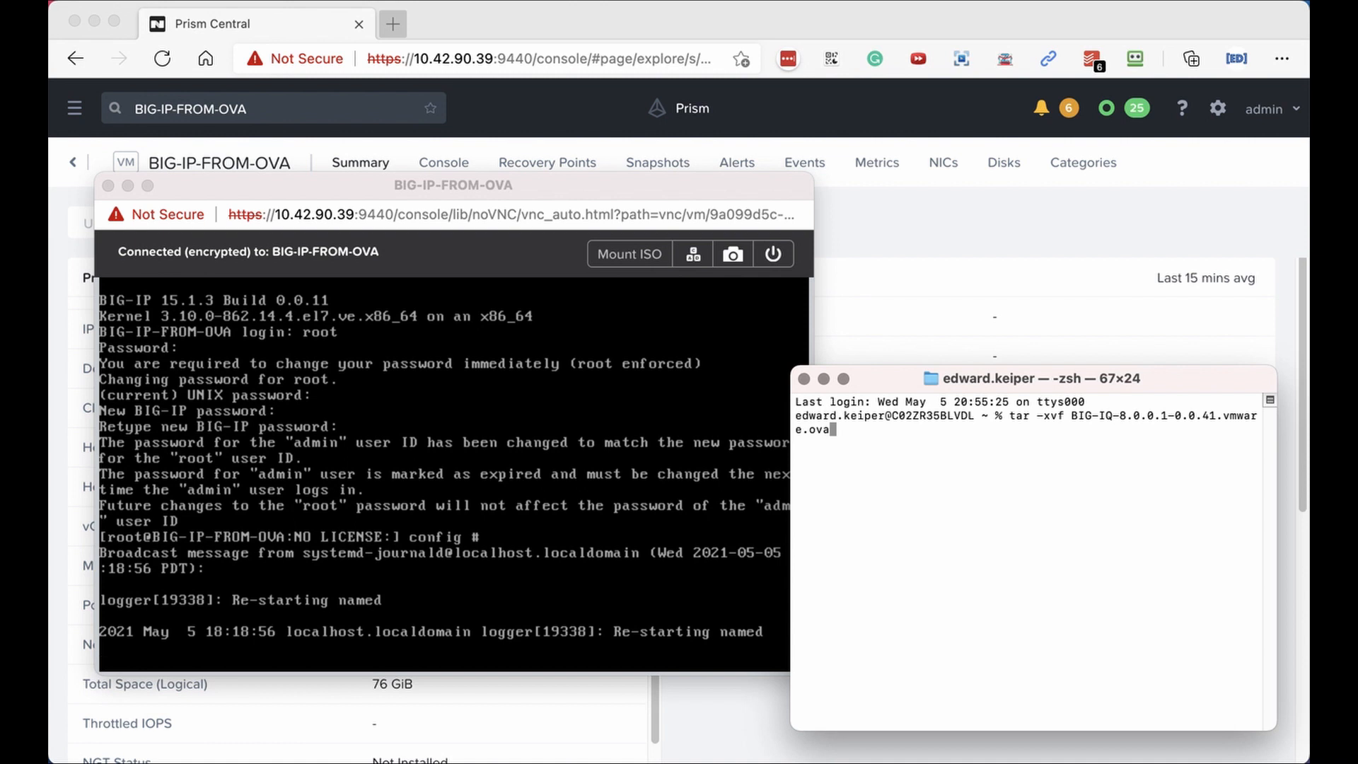
key(Up)
key(Up)
key(Up)
key(Up)
key(Up)
key(Up)
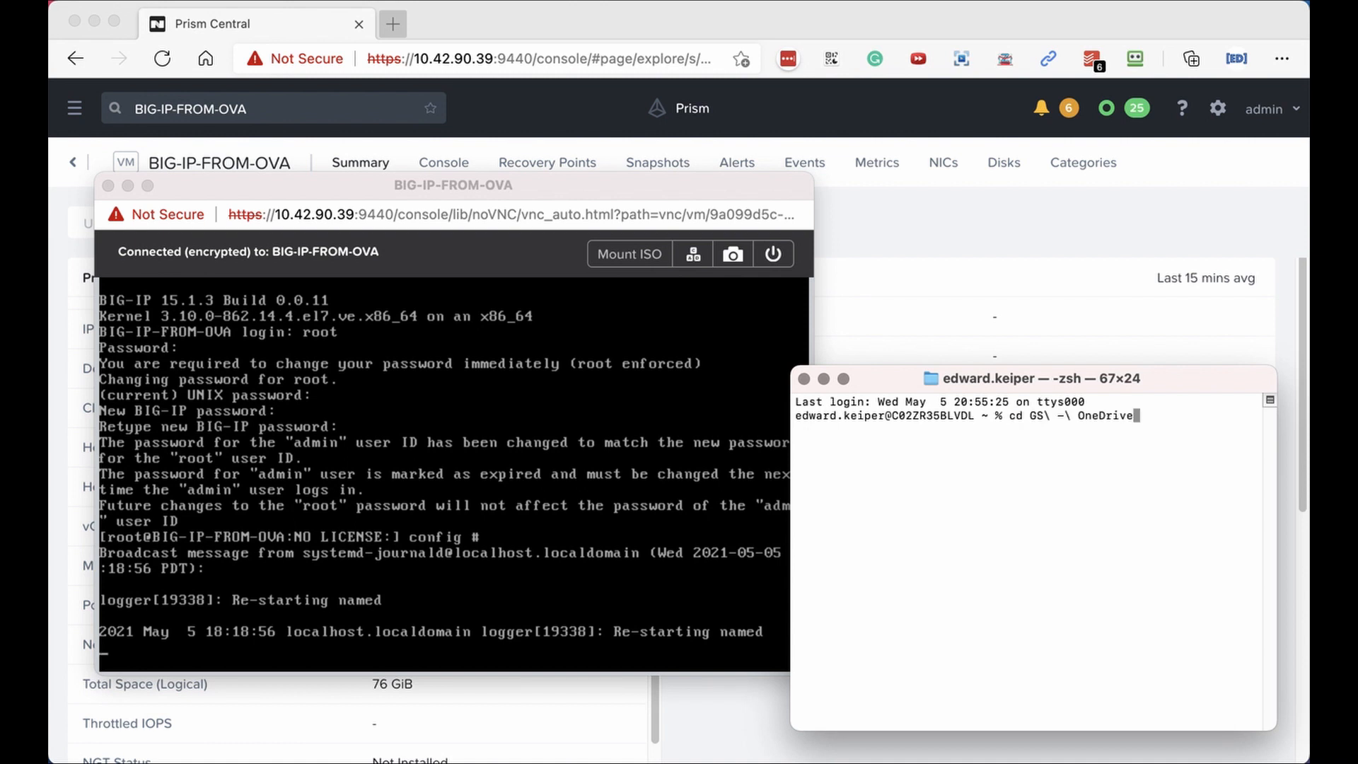
key(Up)
key(Up)
key(Up)
key(Up)
key(Up)
key(Up)
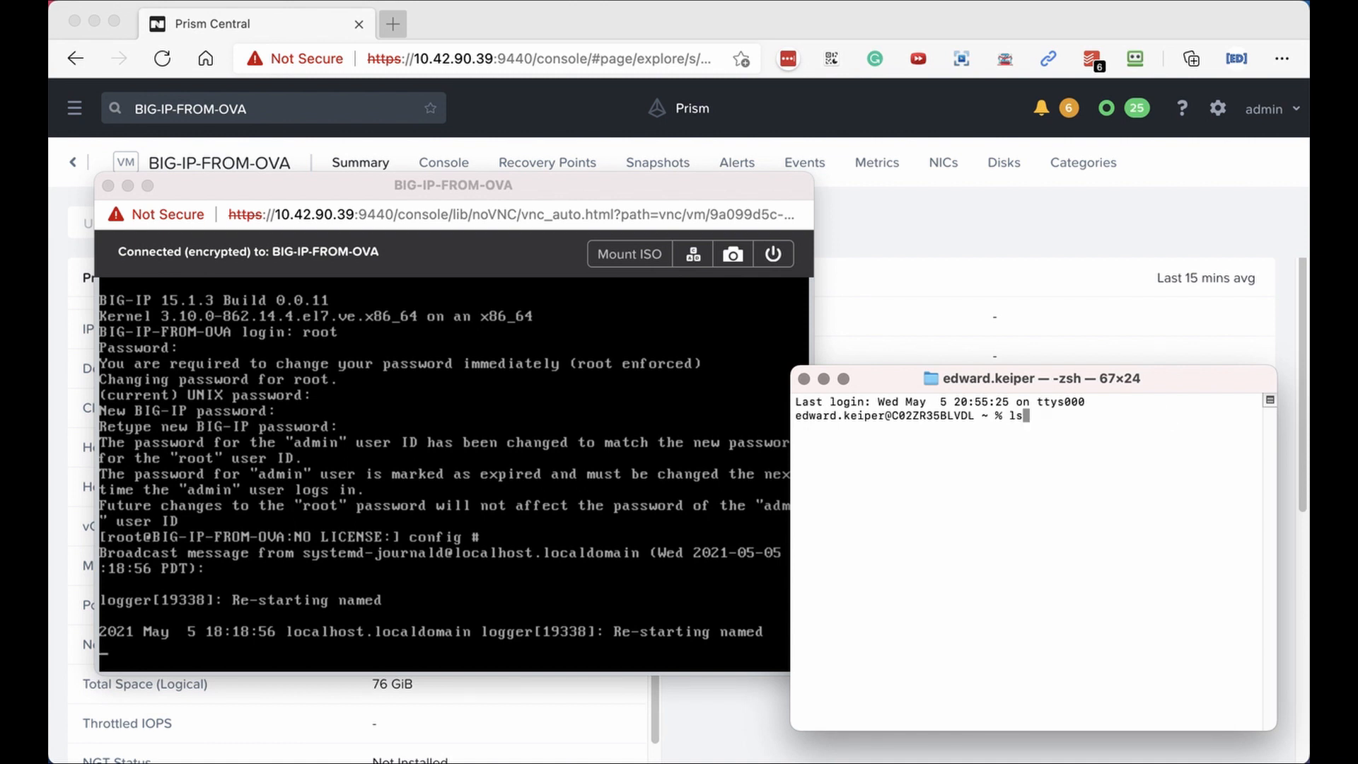
key(Up)
key(BackSpace)
key(BackSpace)
text(80)
Run config in the BIG-IP console to start the Management Port Setup utility.
drag(892, 389, 943, 304)
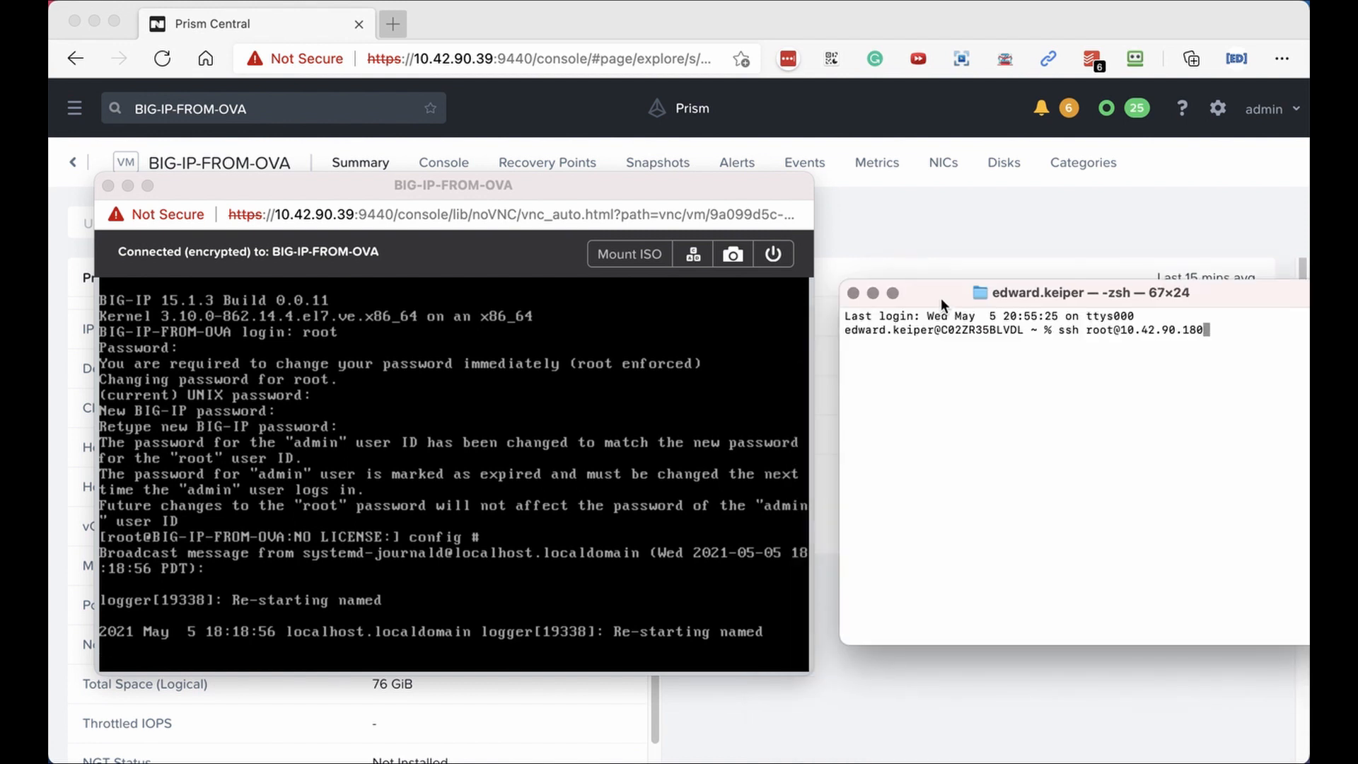
drag(495, 185, 495, 129)
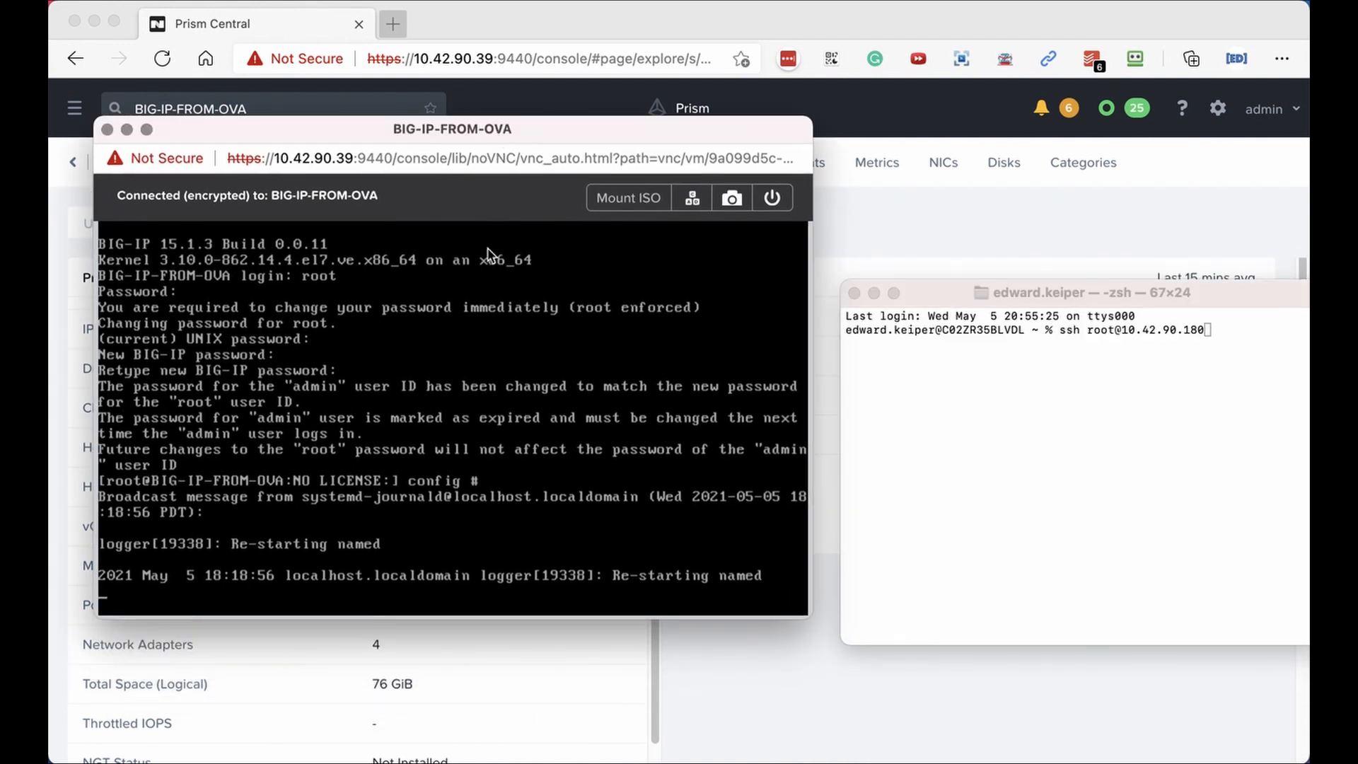
key(Return)
key(Return)
key(Return)
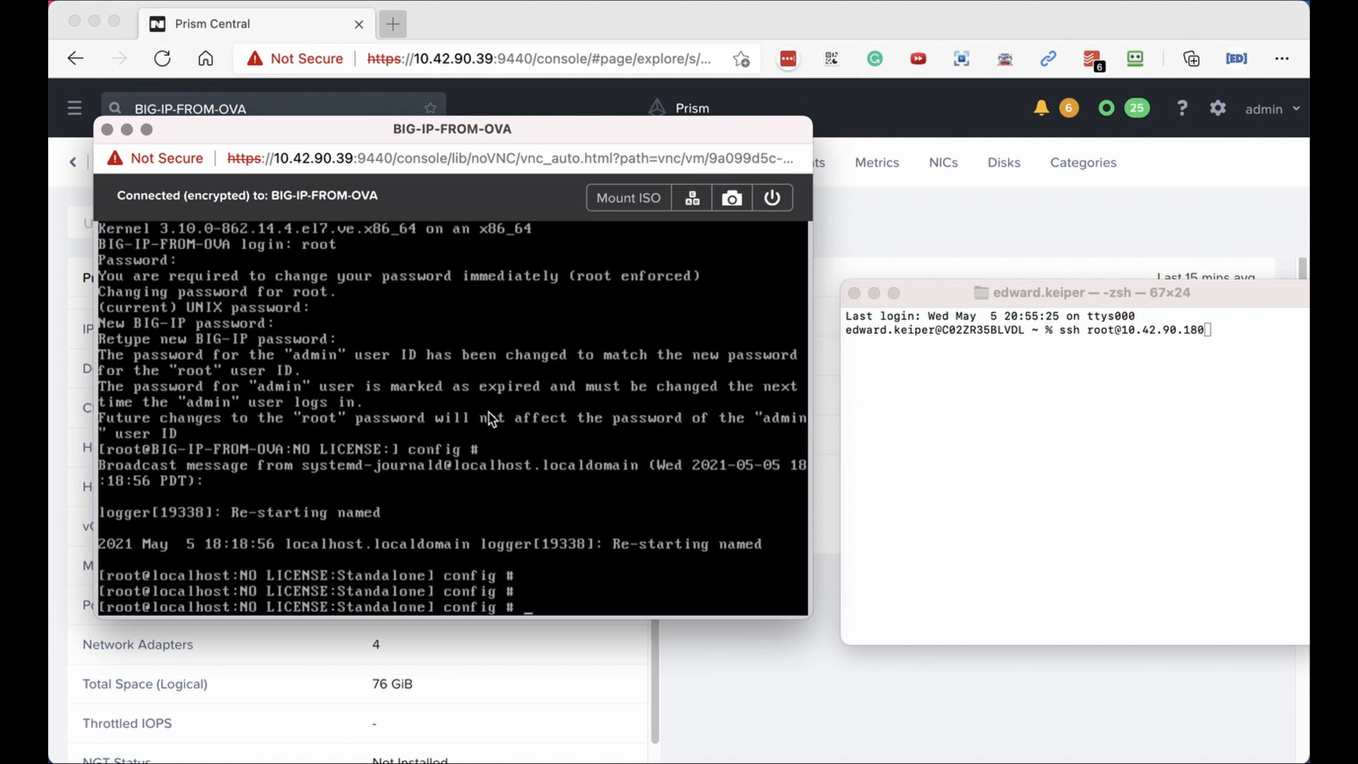
text(config)
key(Return)
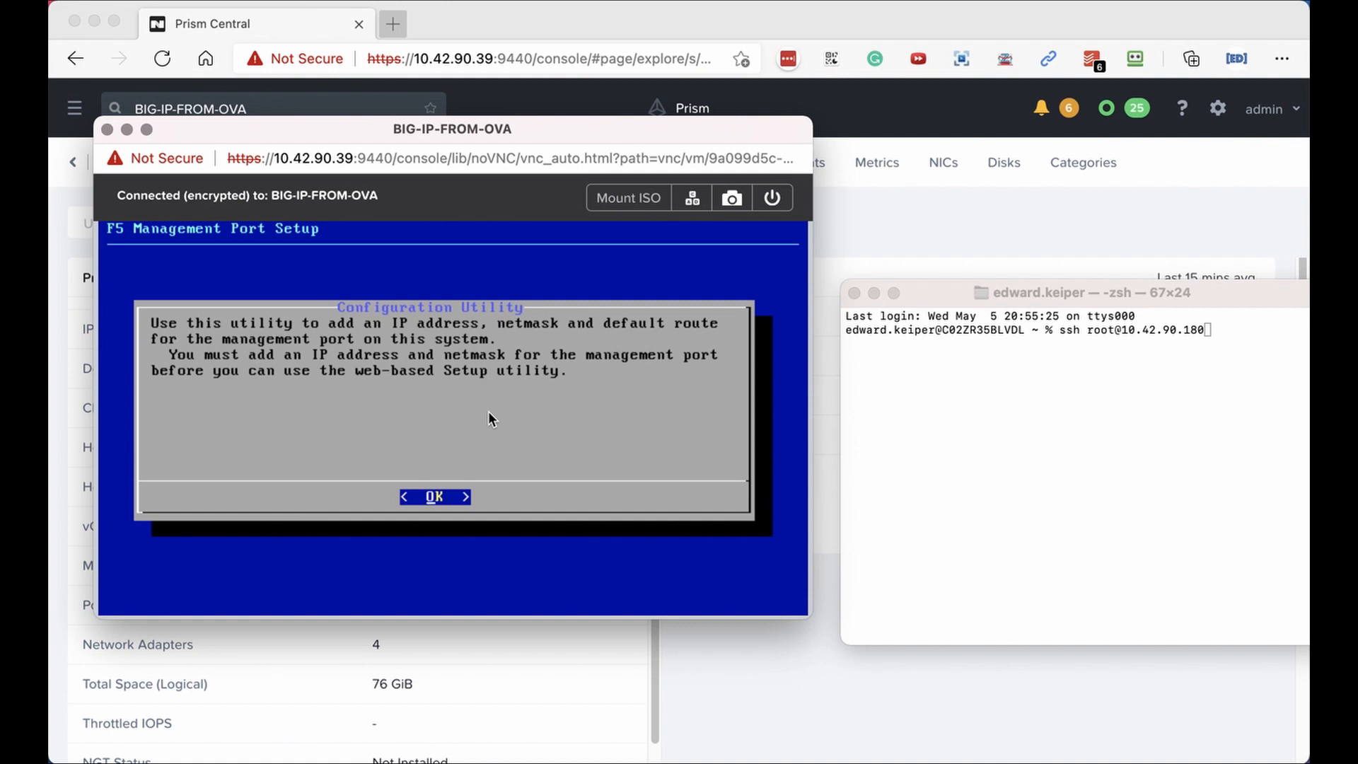
Choose IPv4 with automatic configuration, keeping management address 10.42.90.180.
key(Return)
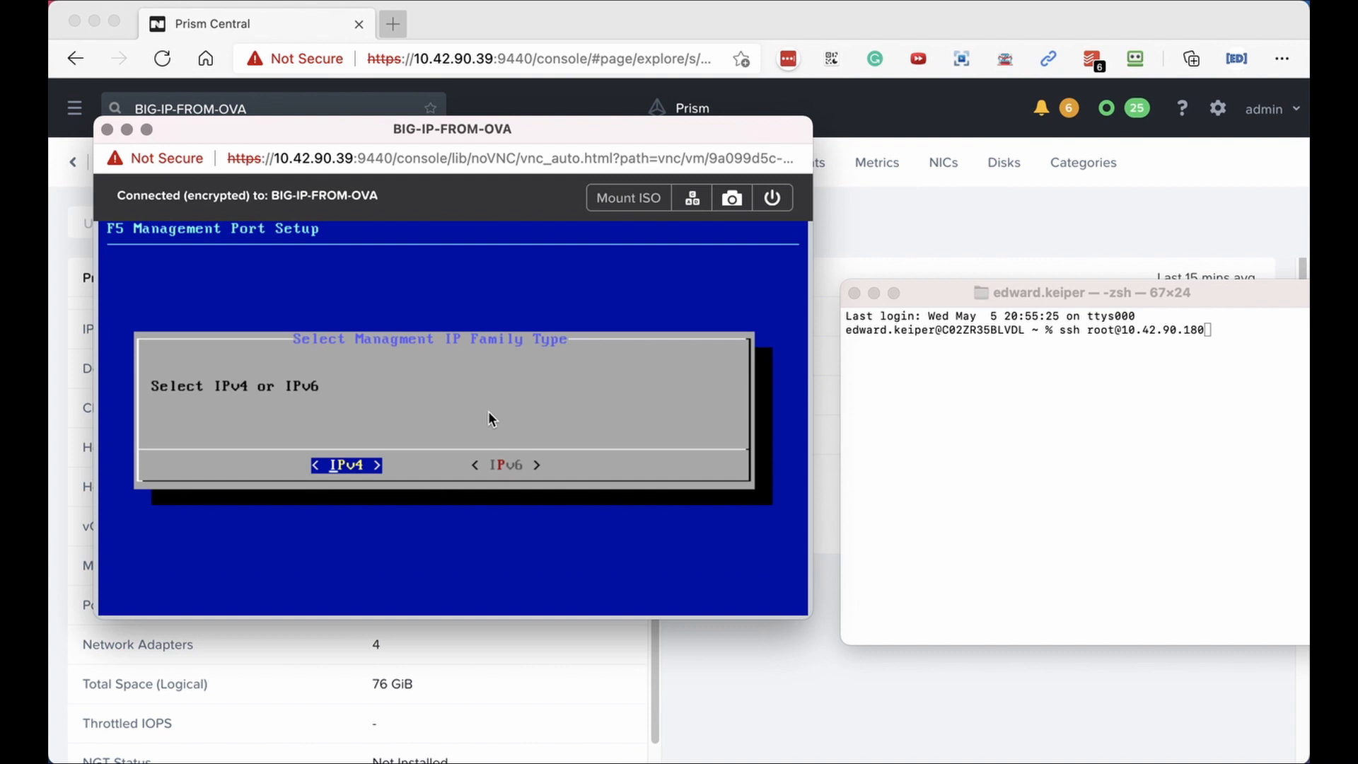
key(Return)
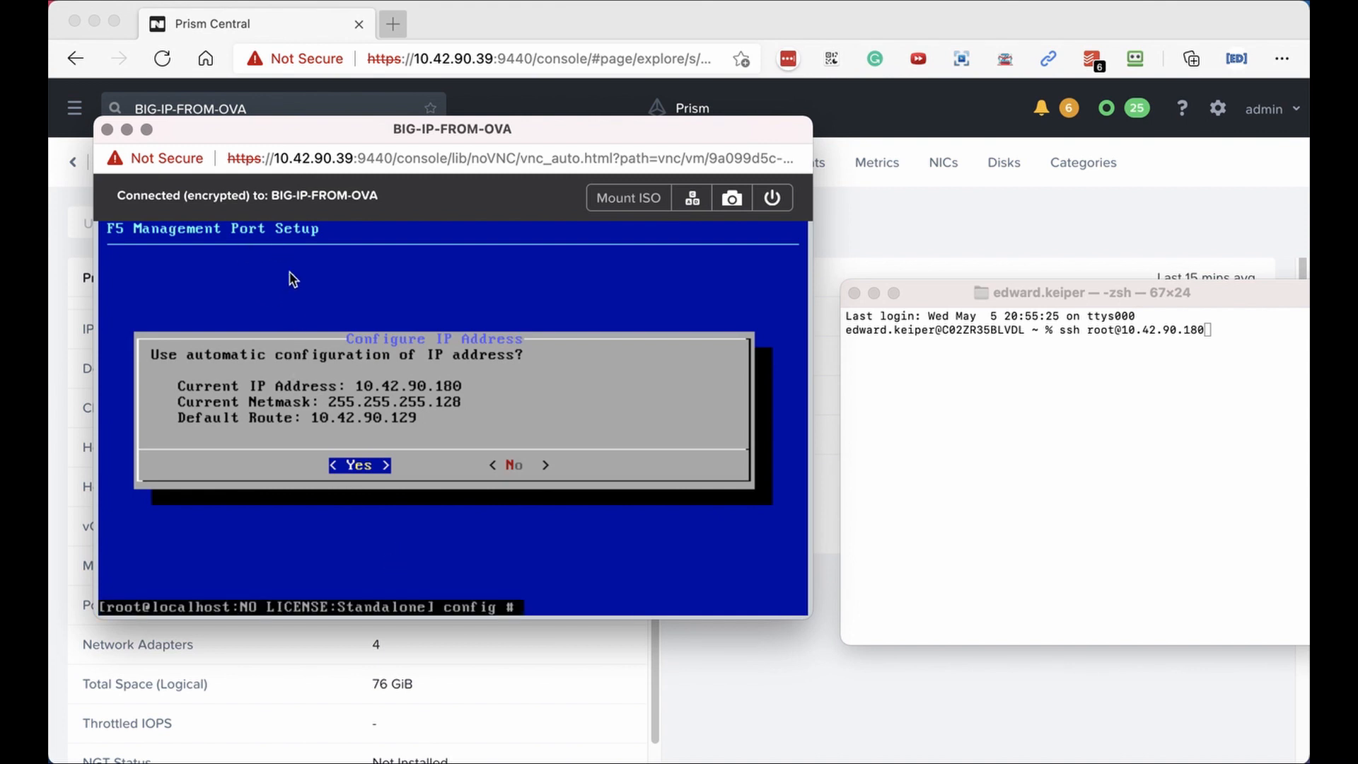
key(Return)
key(Return)
key(Return)
key(Return)
key(Return)
key(Return)
key(Return)
key(Return)
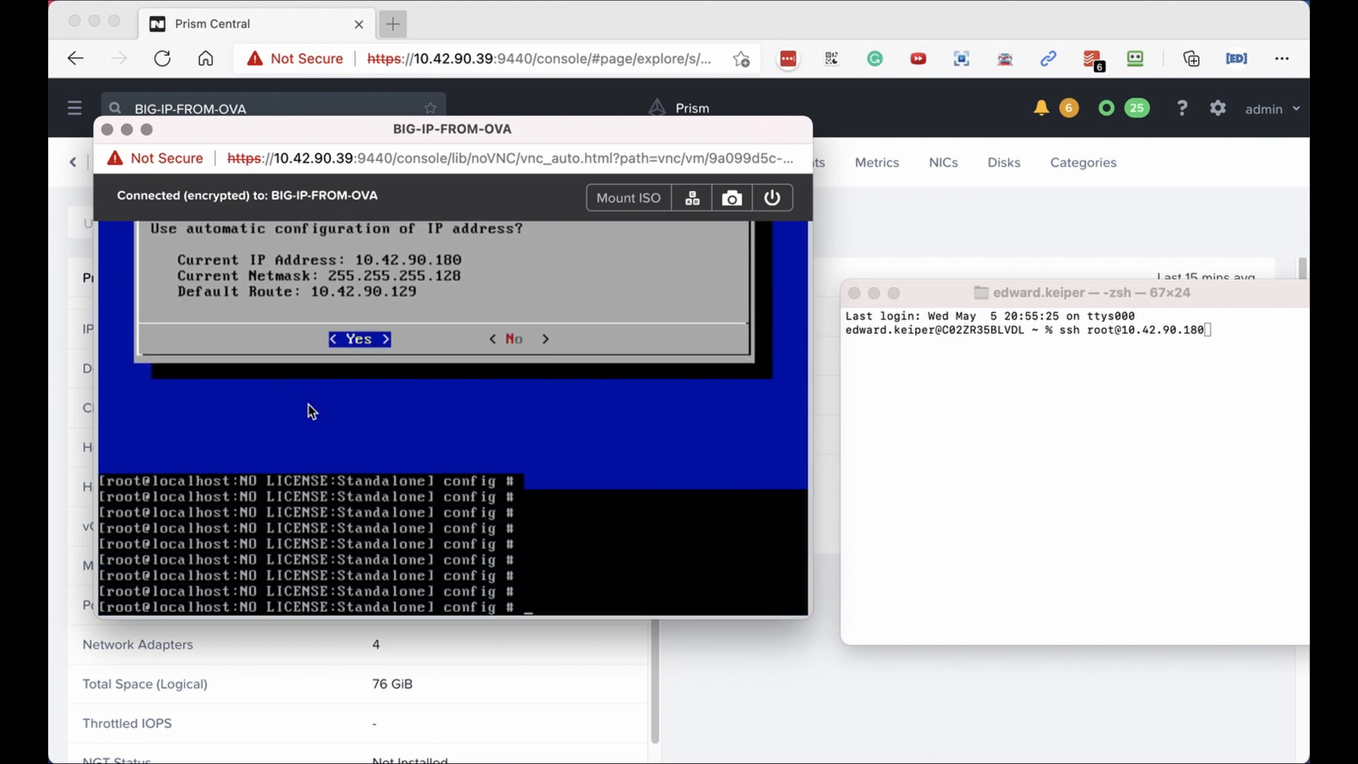
drag(1214, 289, 1046, 185)
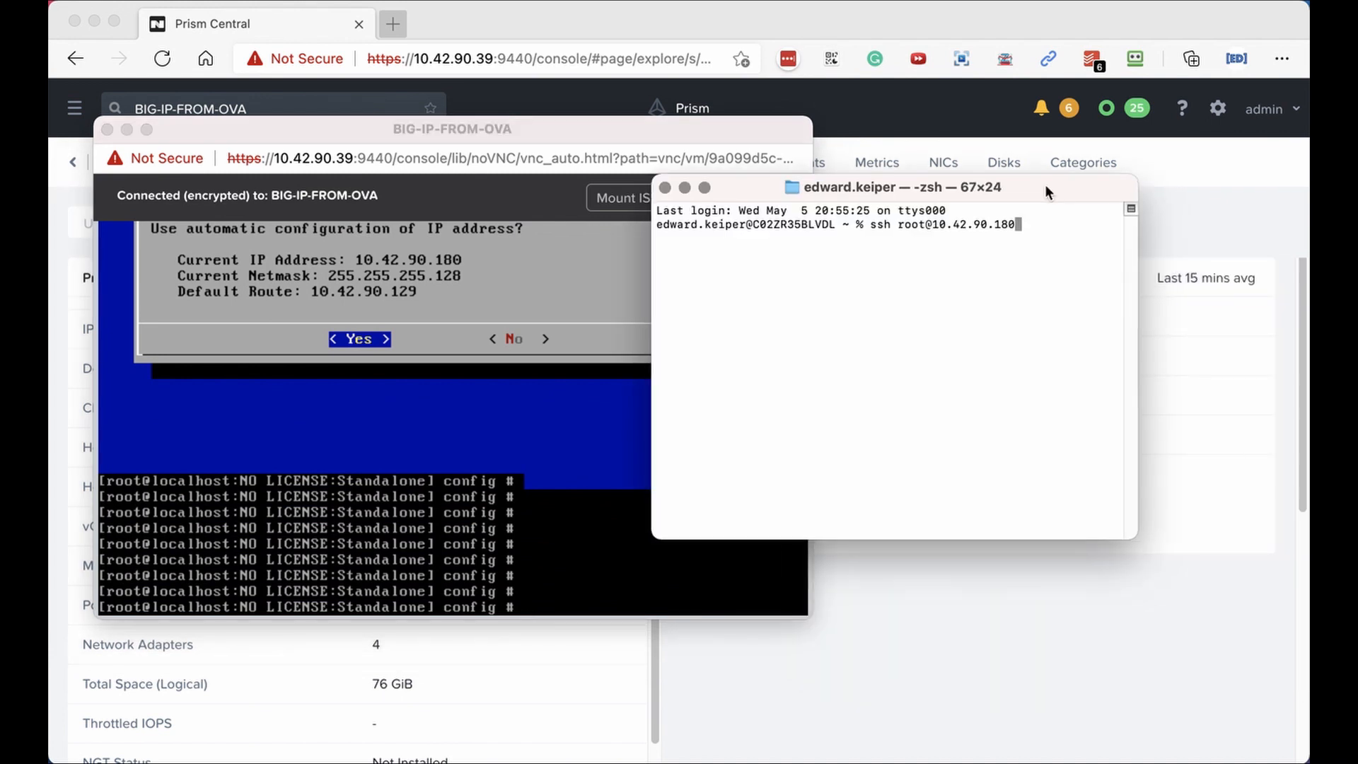
SSH into 10.42.90.180 as root, accepting the host key and entering the root password.
key(Return)
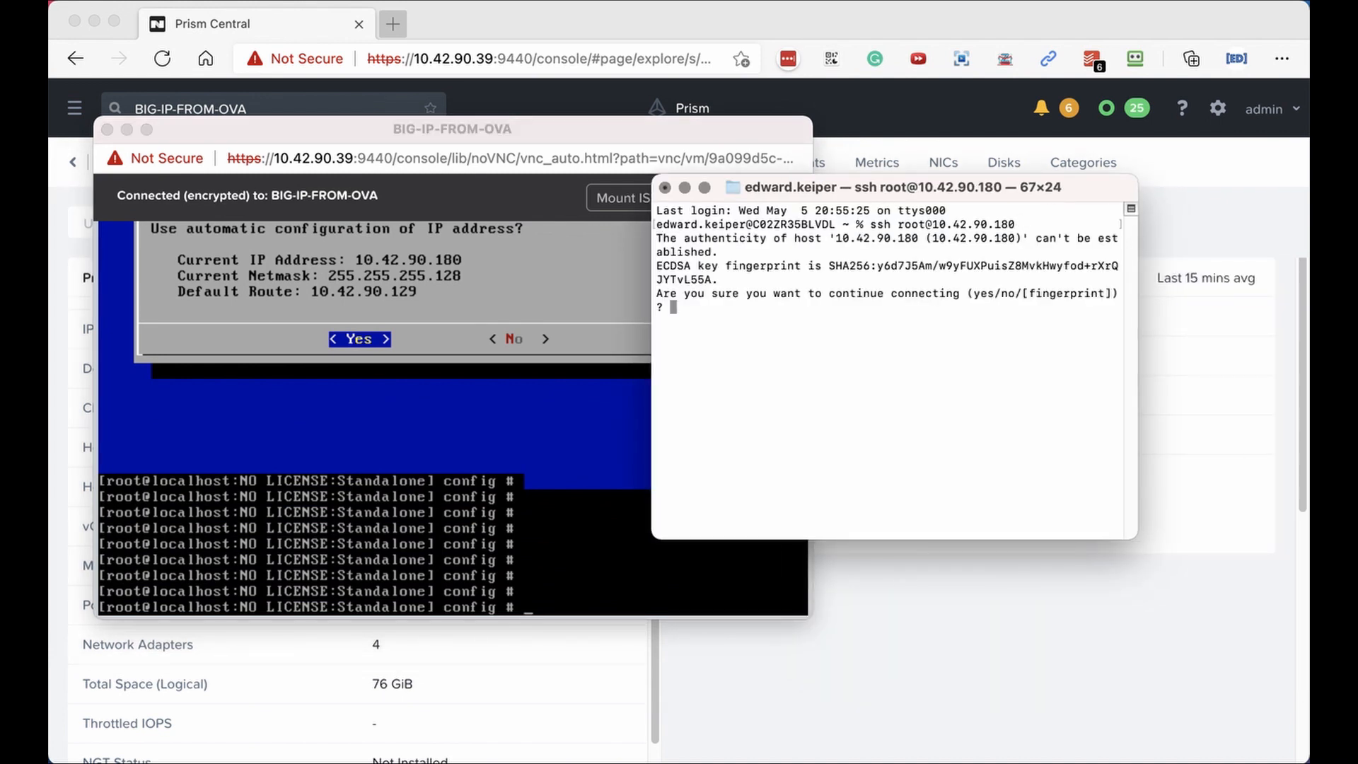
text(yes)
key(Return)
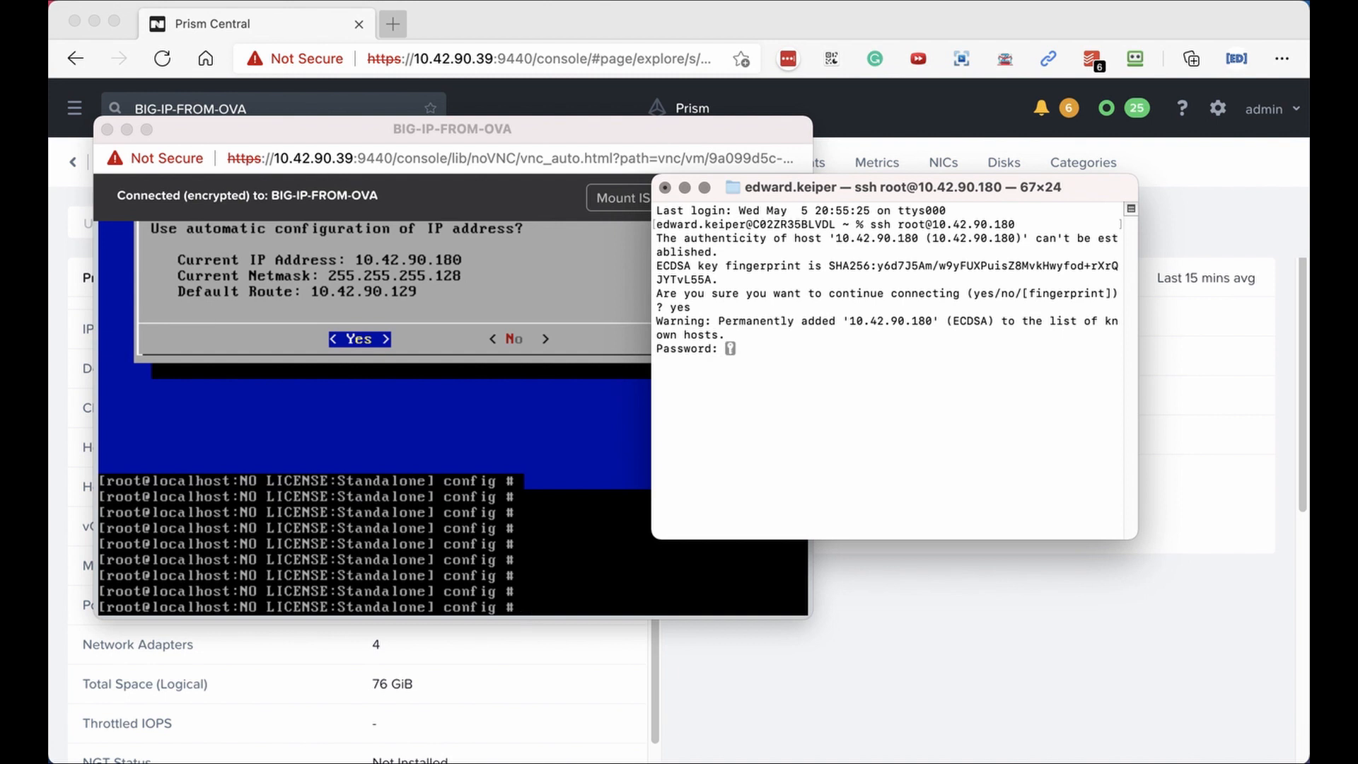
key(Return)
key(Return)
key(Return)
key(Return)
key(Return)
key(Return)
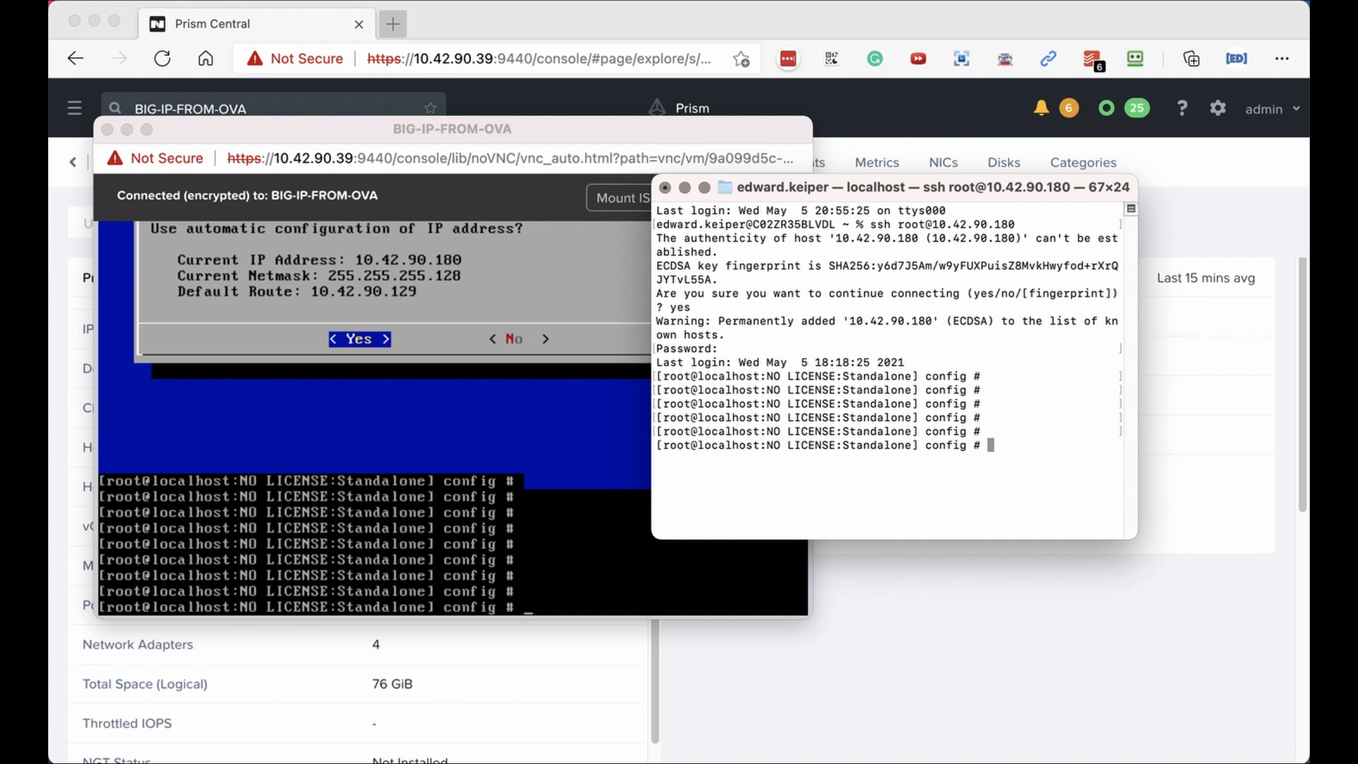
Run 'tmsh modify auth user admin prompt-for-password' and enter and confirm the new admin password.
key(super+Tab)
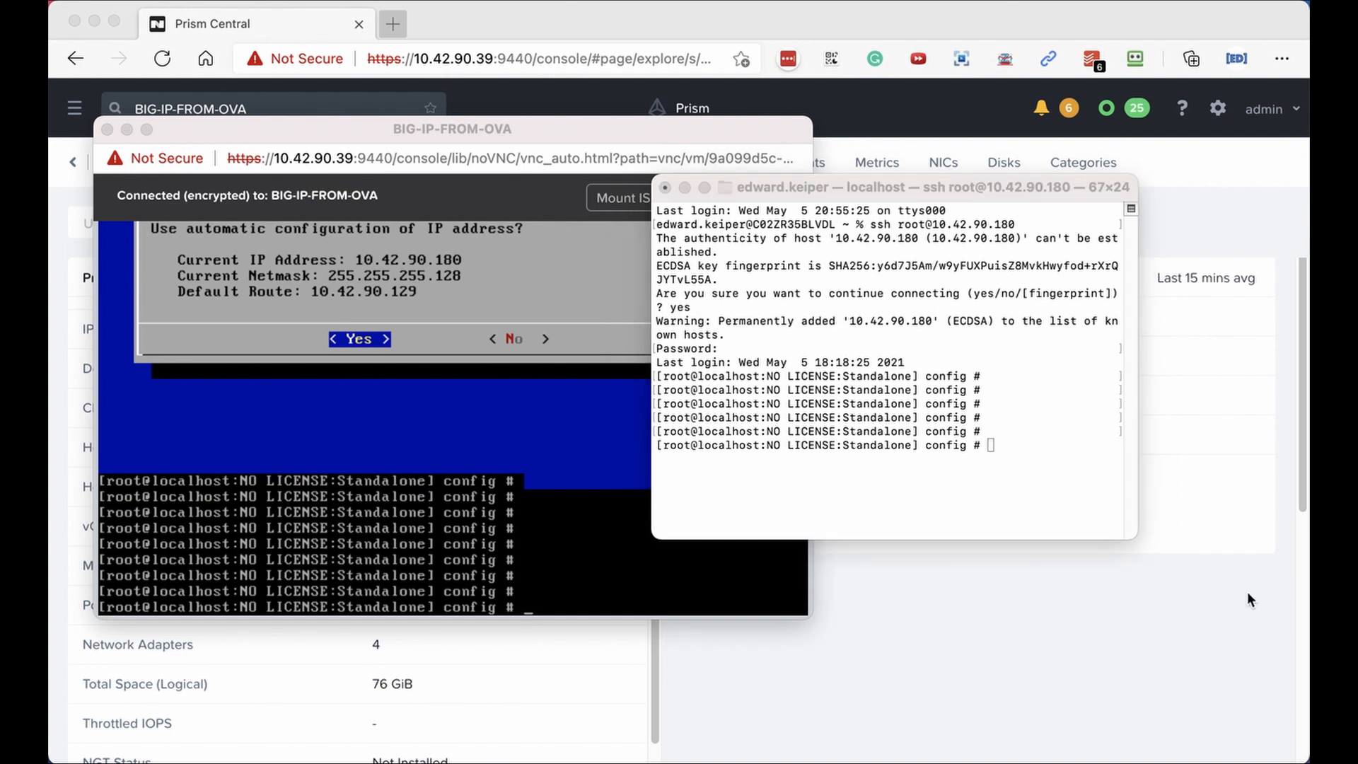
click(1023, 459)
key(super+v)
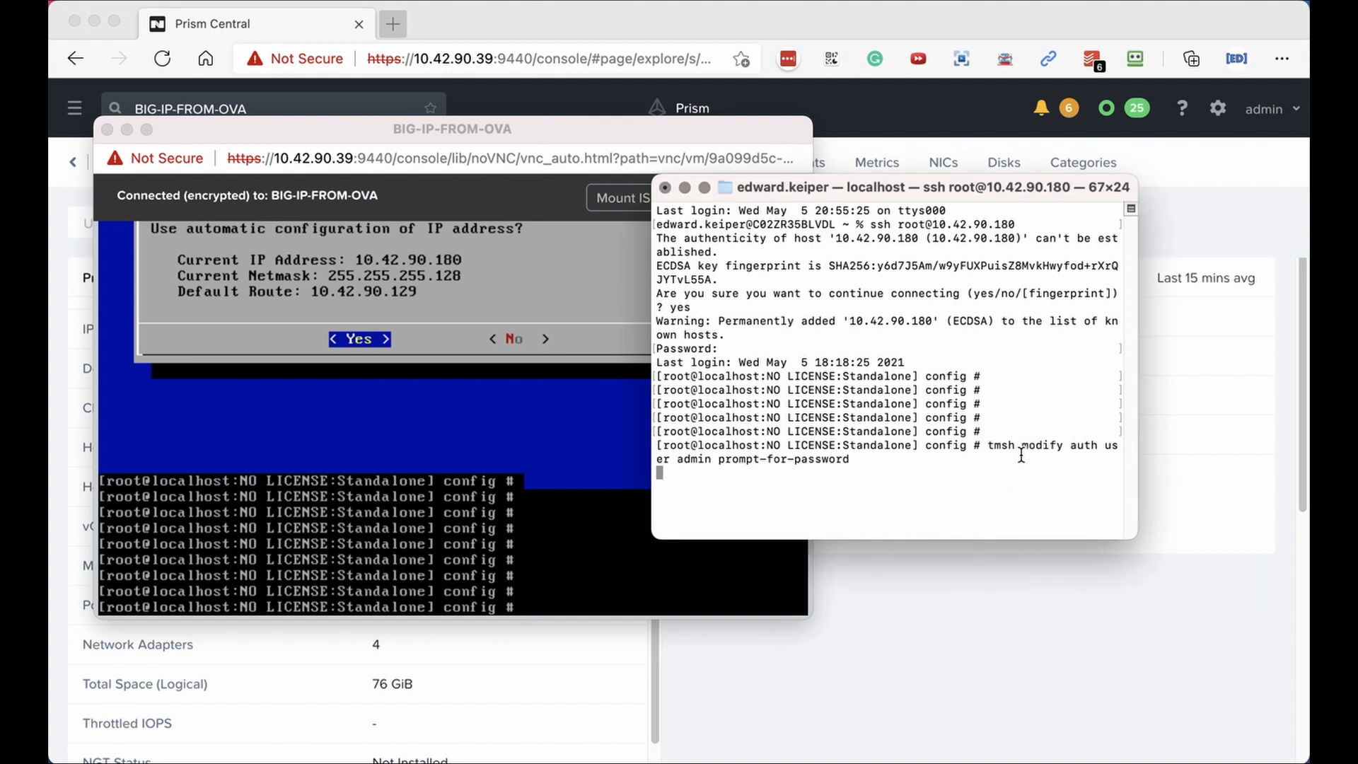
key(Return)
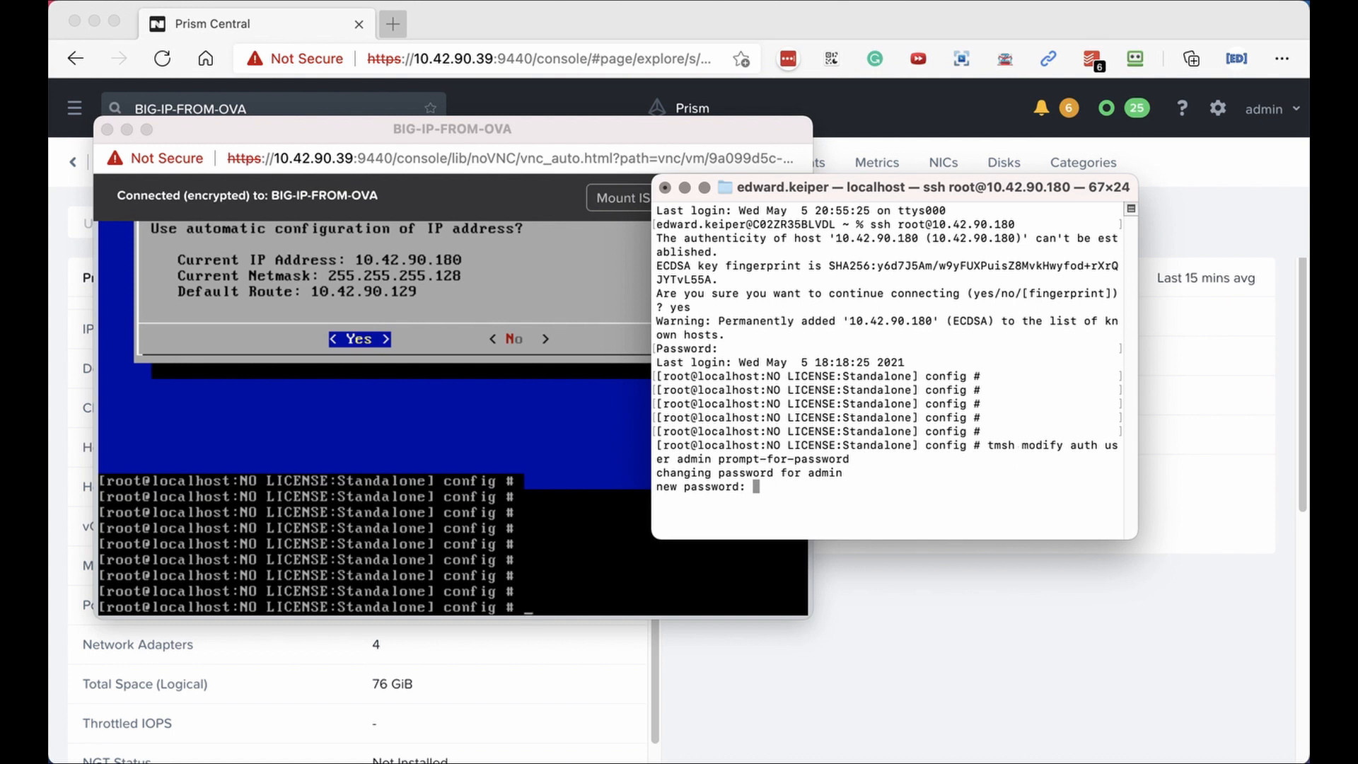
key(Return)
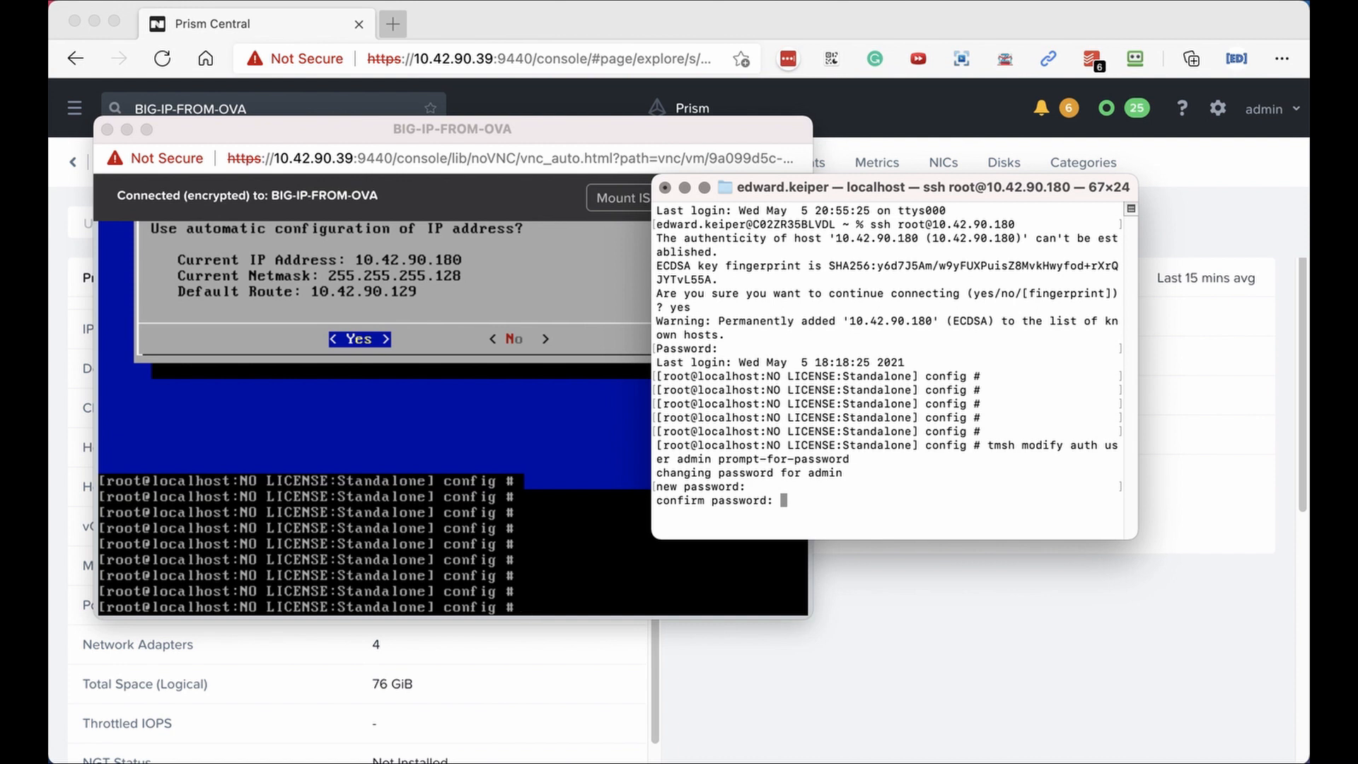
key(Return)
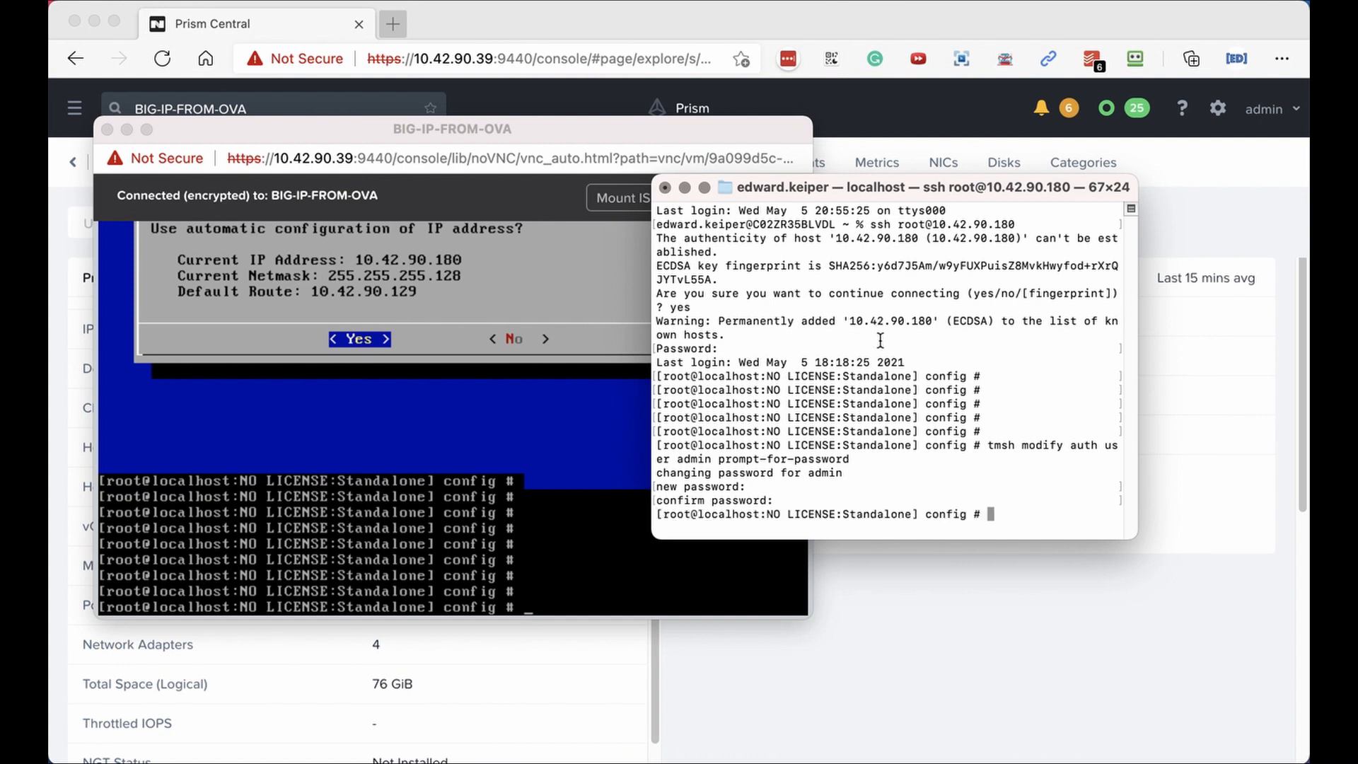
click(484, 36)
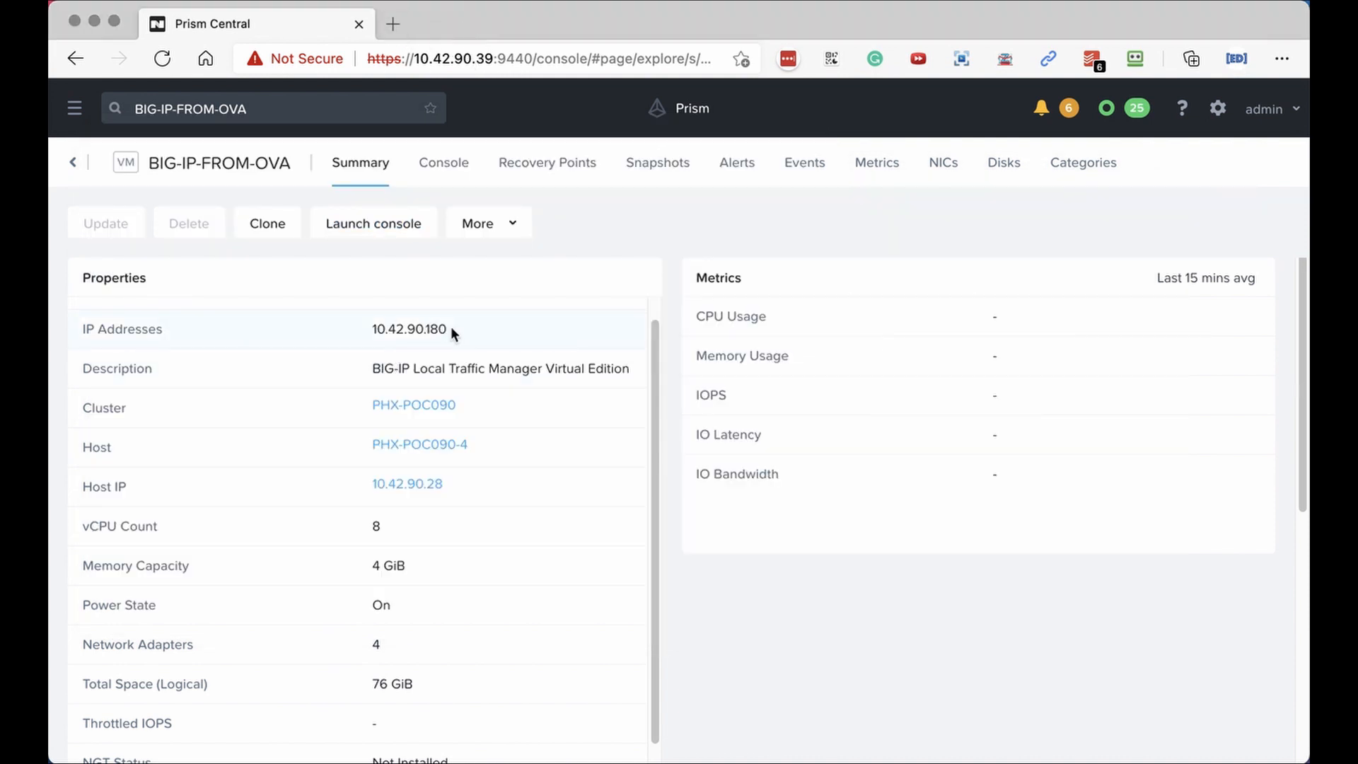
drag(453, 333, 373, 327)
key(super+c)
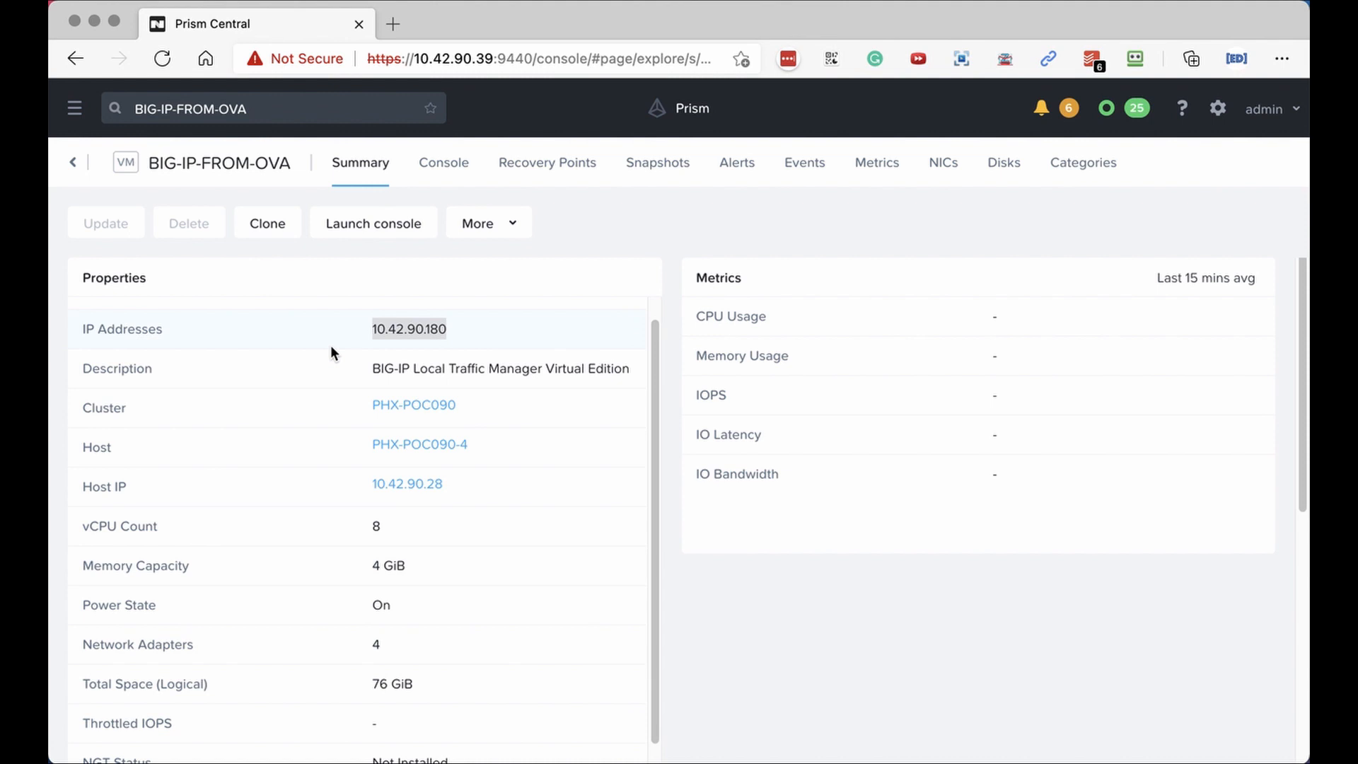
click(392, 24)
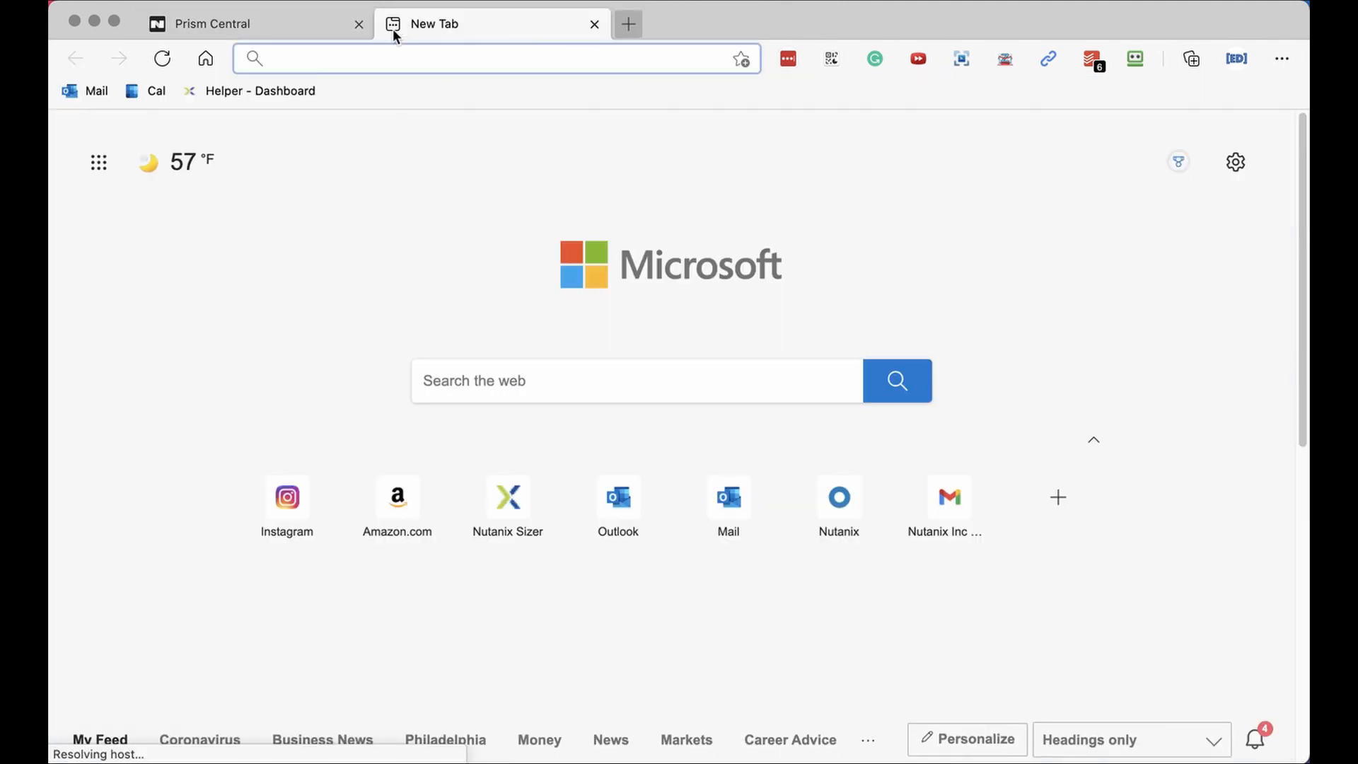
key(super+v)
key(alt+Left)
key(alt+Left)
key(alt+Left)
key(alt+Left)
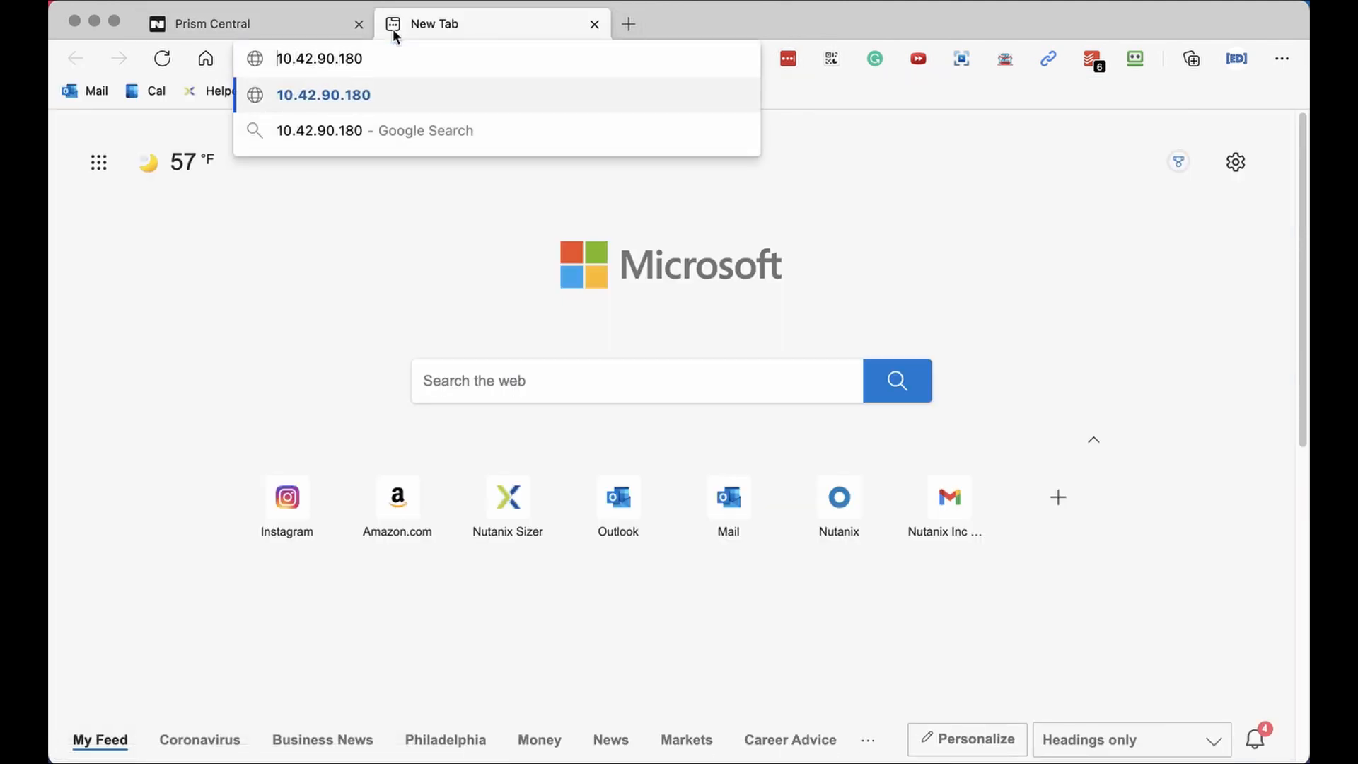
text(https:)
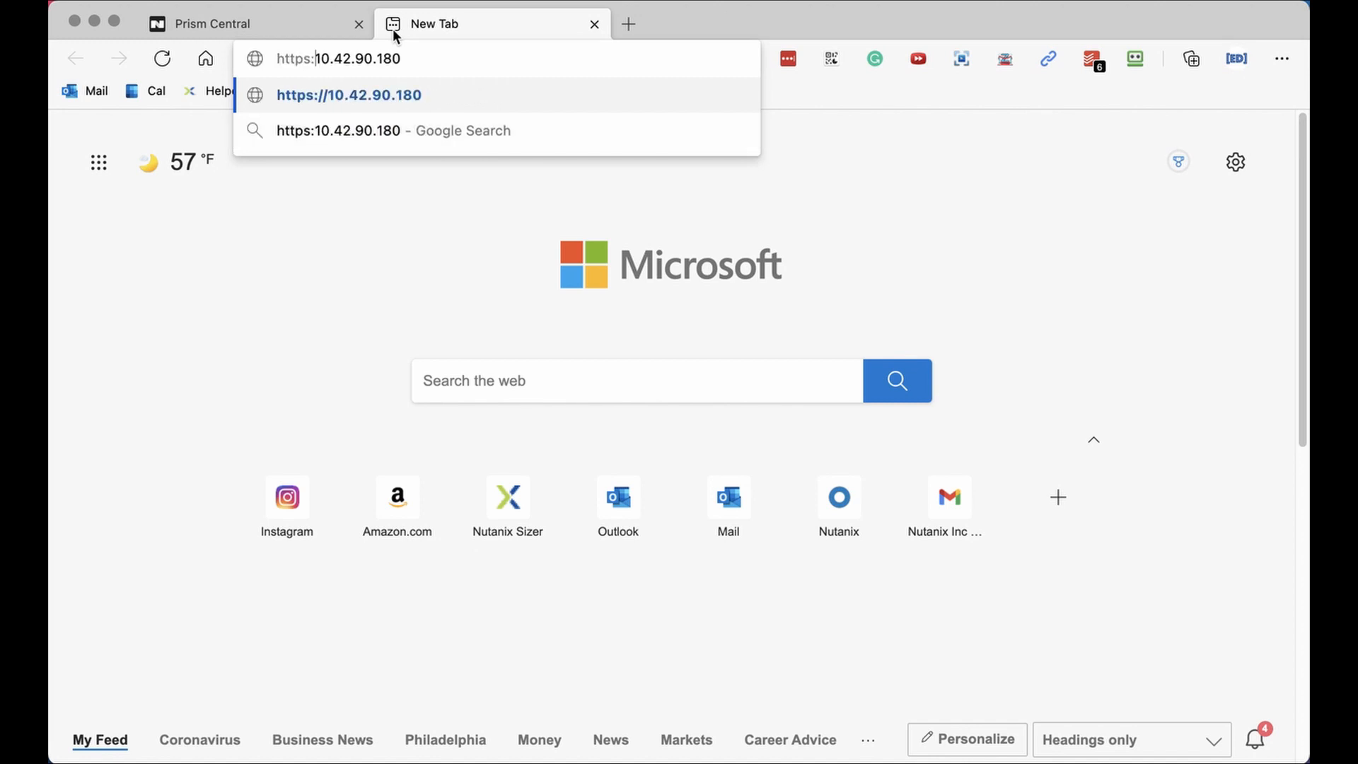
text(//)
key(Return)
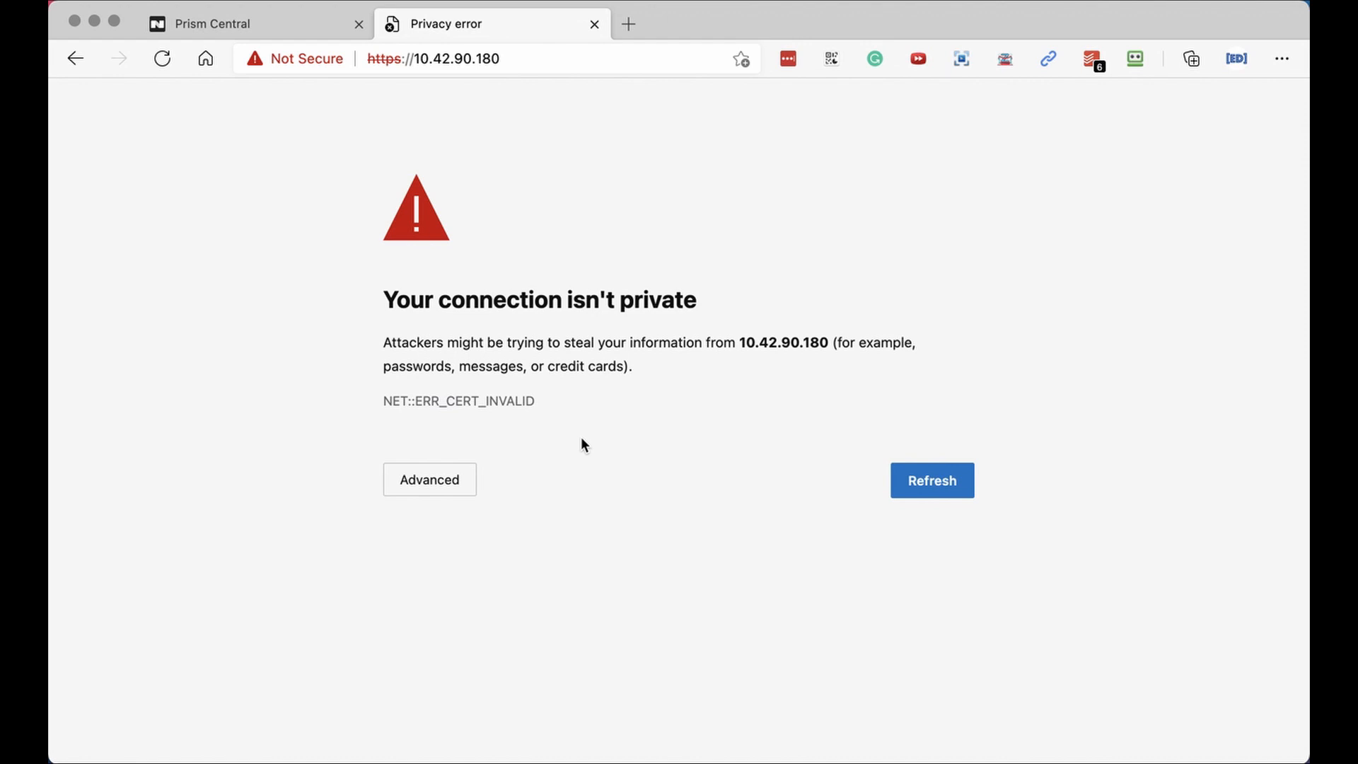
text(thisisunsafe)
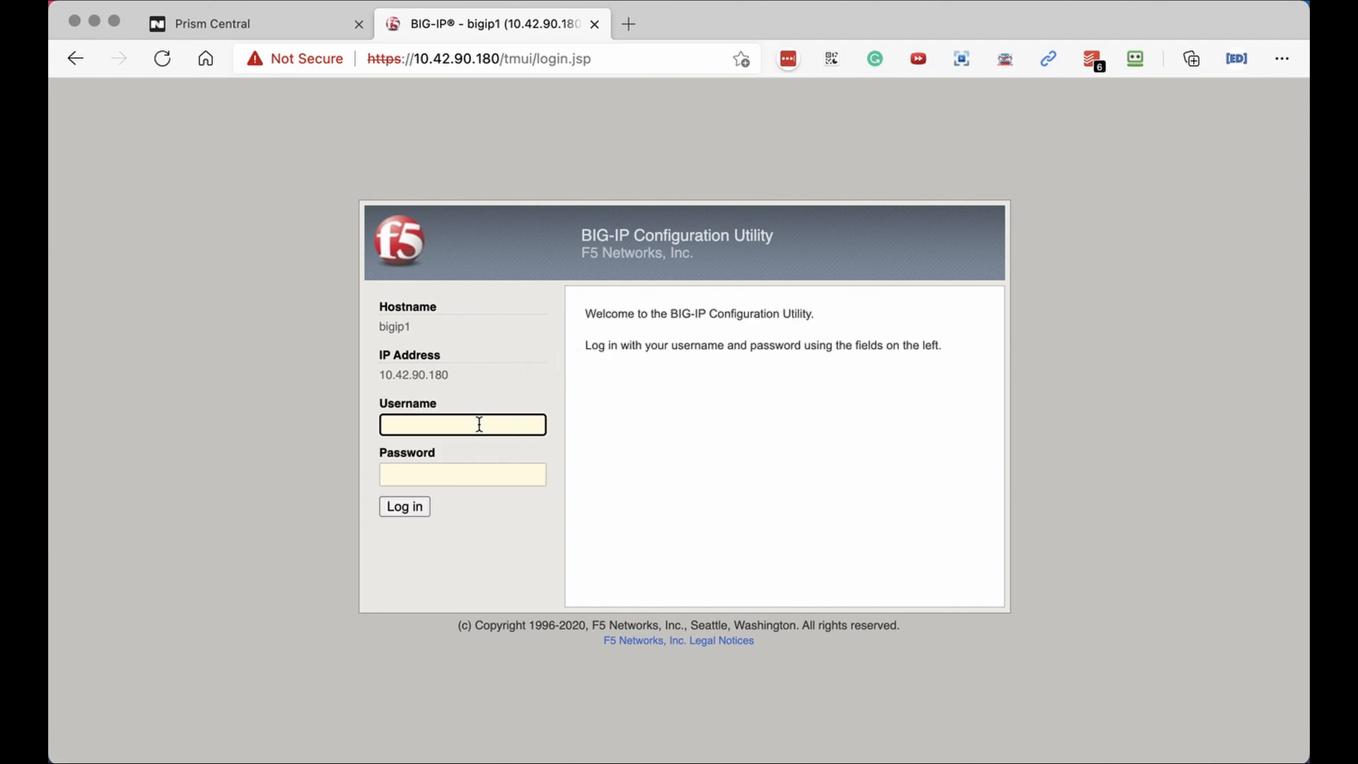
Log in as admin with the new password, choosing 'Never for this site' in RoboForm.
text(admin)
key(Tab)
text(•••••••••)
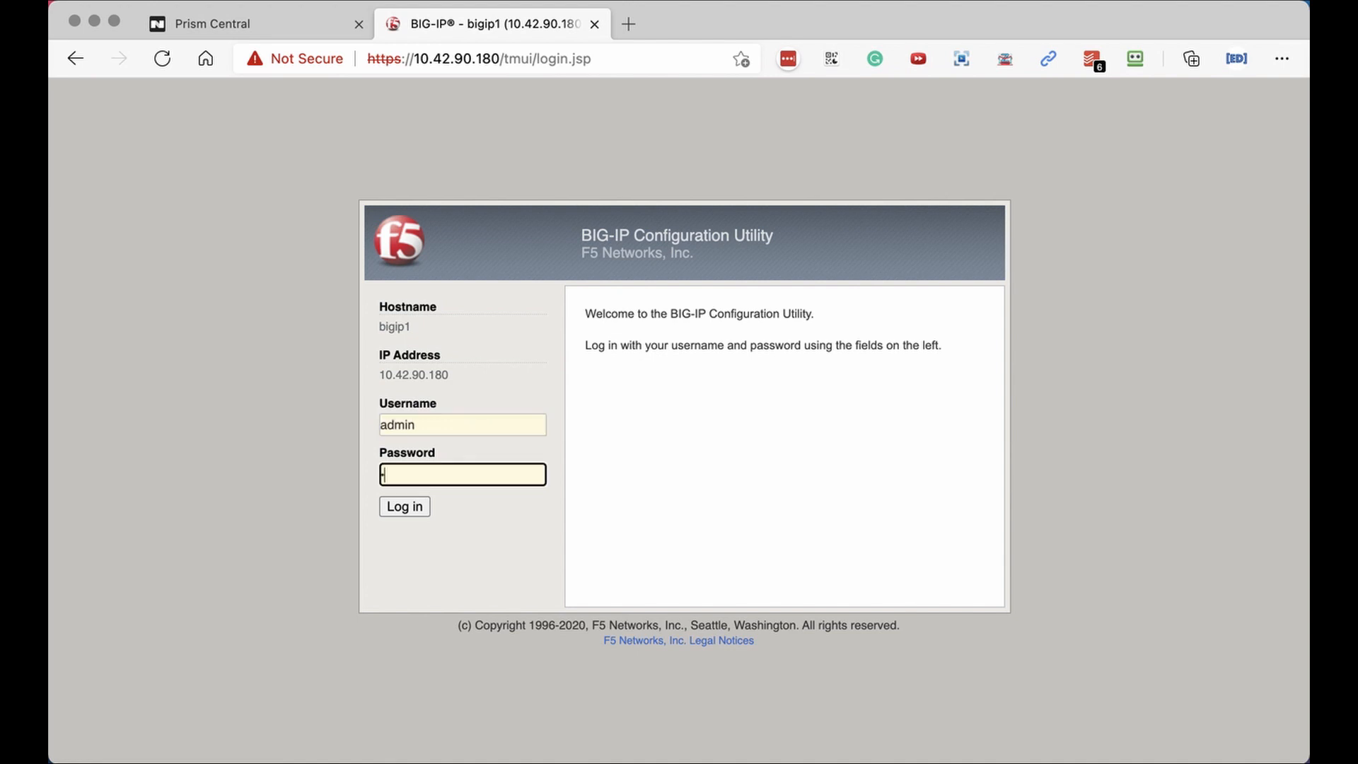
key(Return)
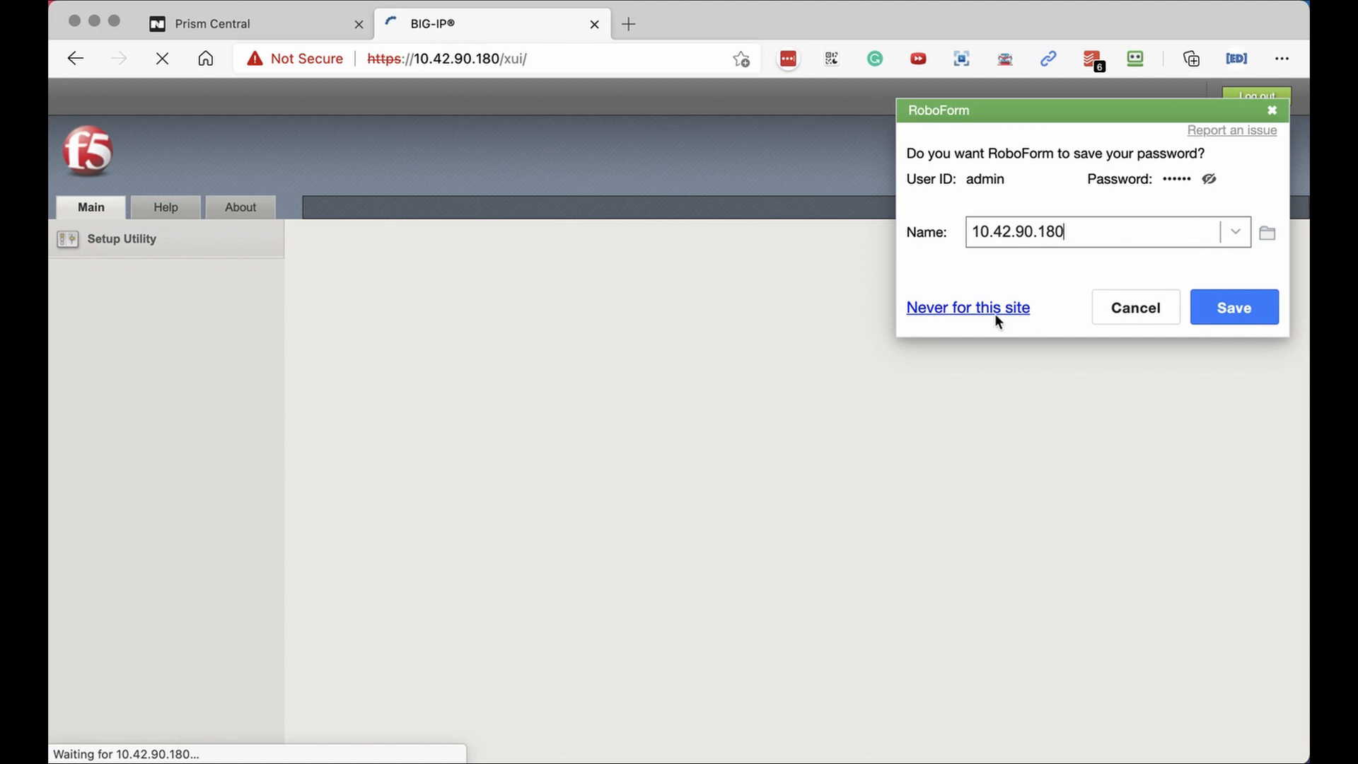
click(995, 313)
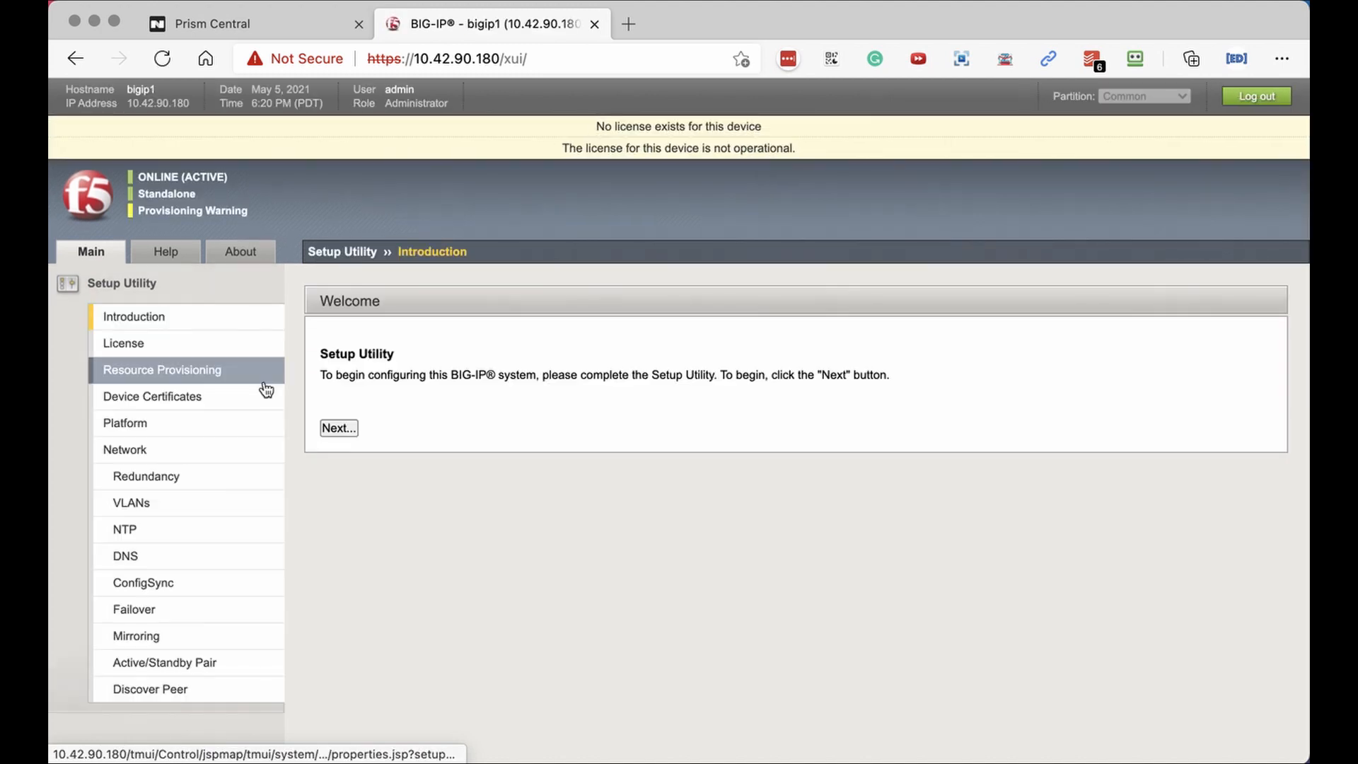